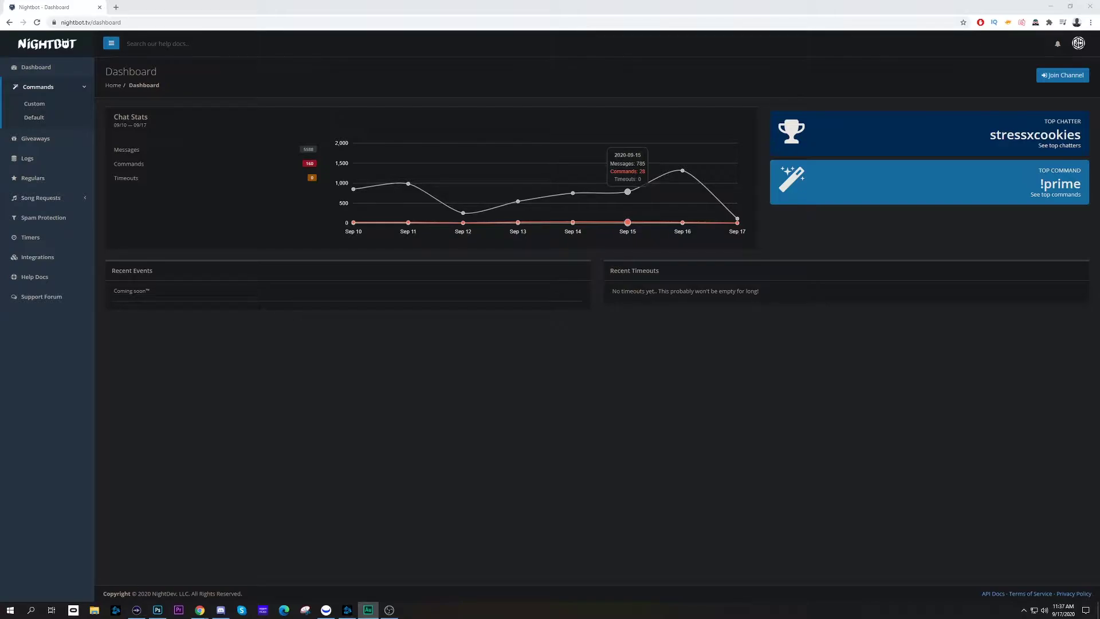
Step: Have Nightbot join the channel and dismiss the next-steps message
left_click(629, 3)
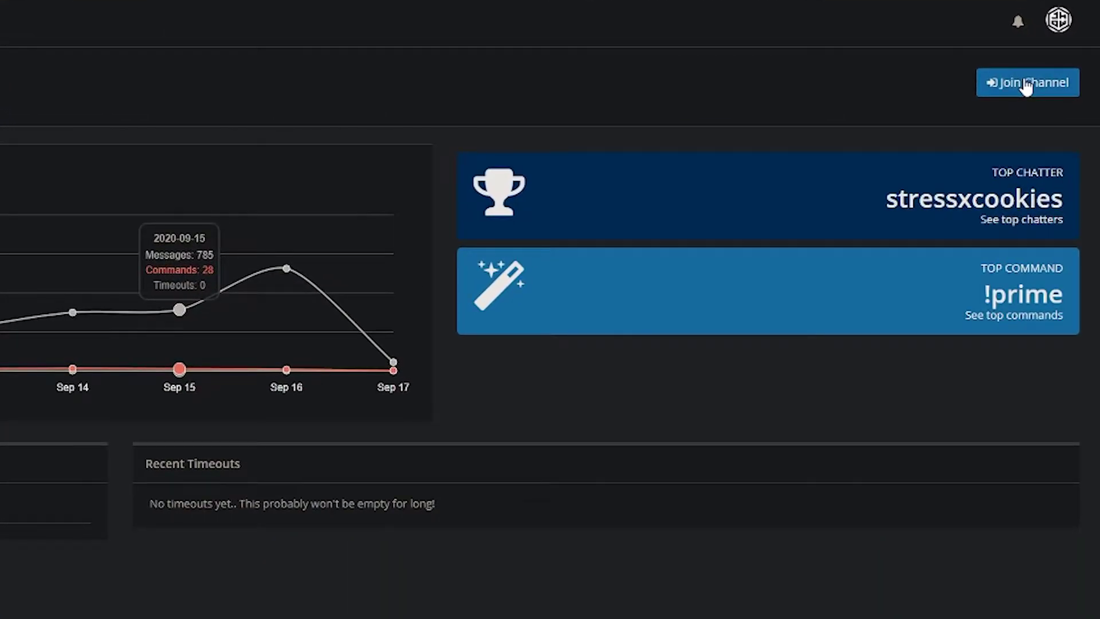
left_click(1026, 85)
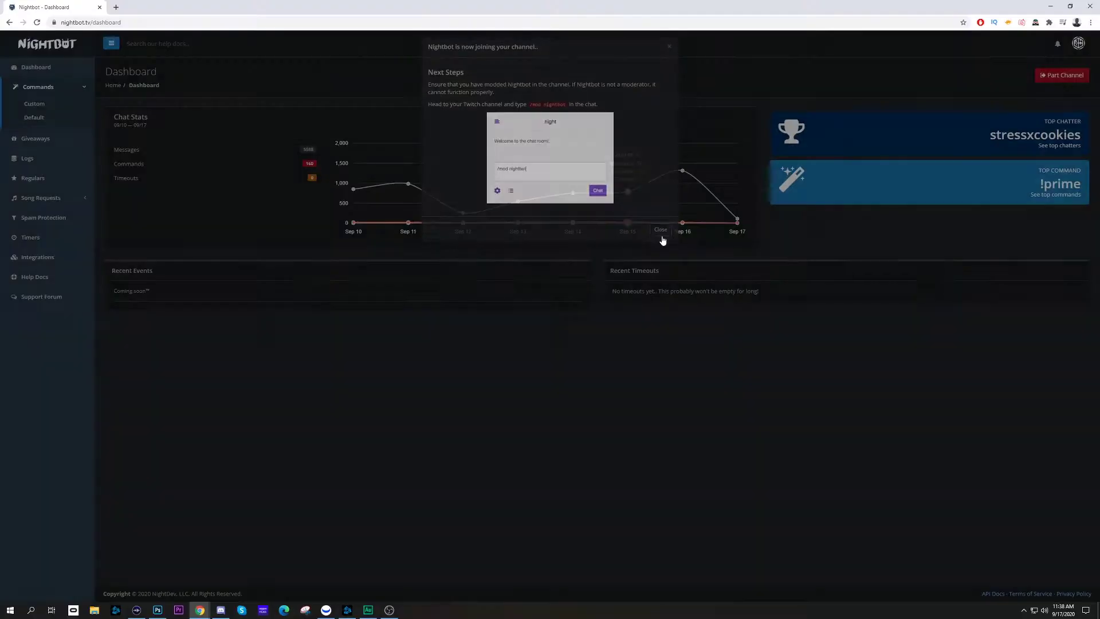
left_click(749, 399)
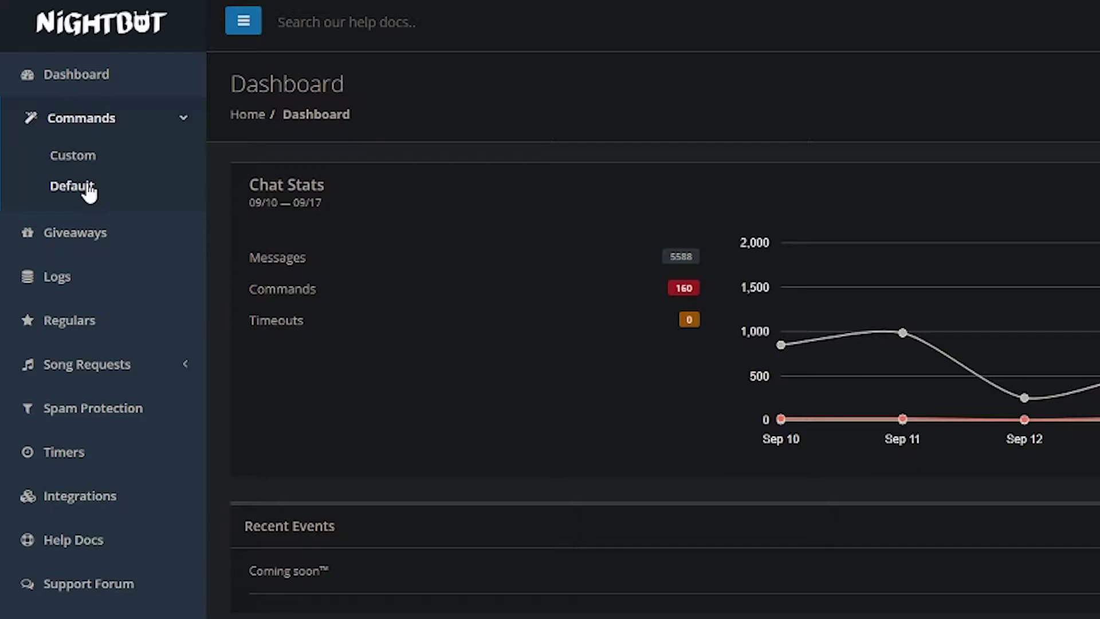
Step: Open the options of the default !commands command and set its userlevel to Everyone
left_click(89, 192)
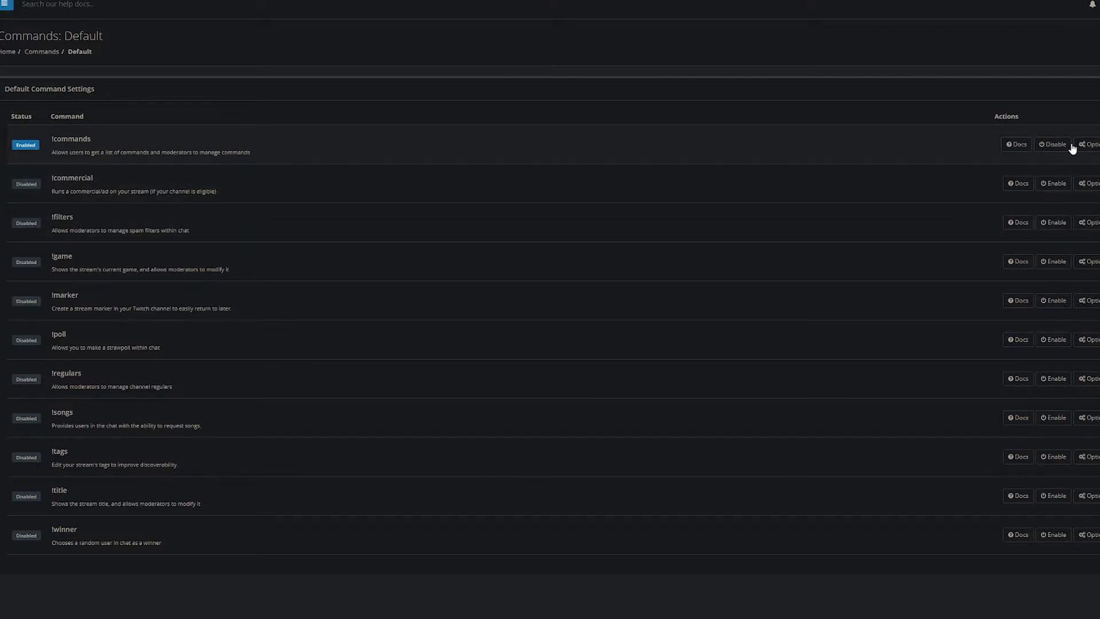
left_click(1092, 145)
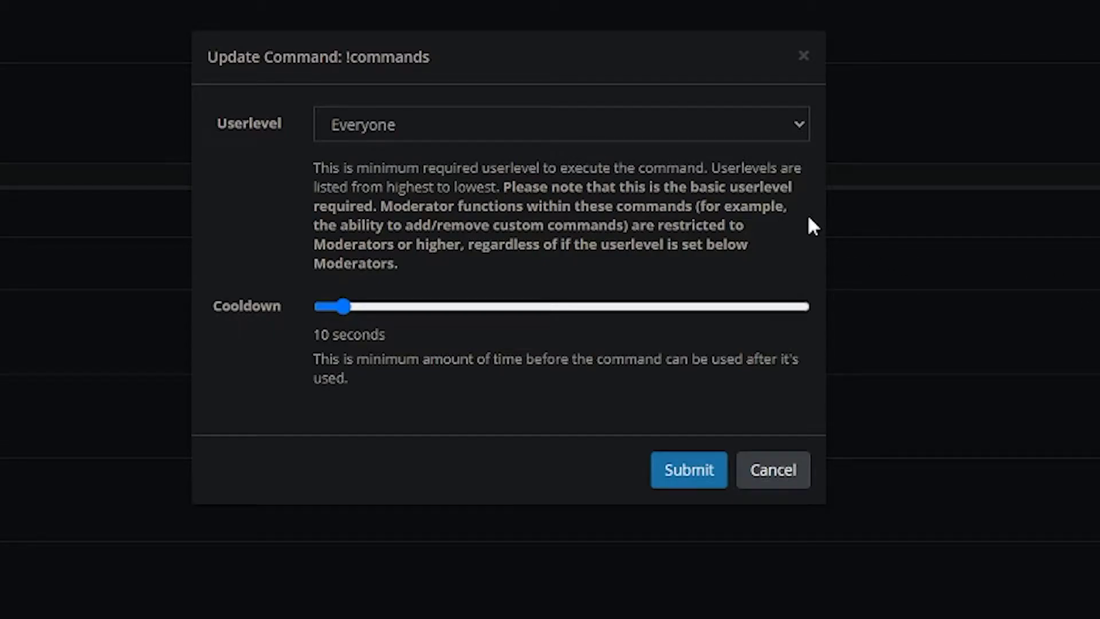
left_click(771, 137)
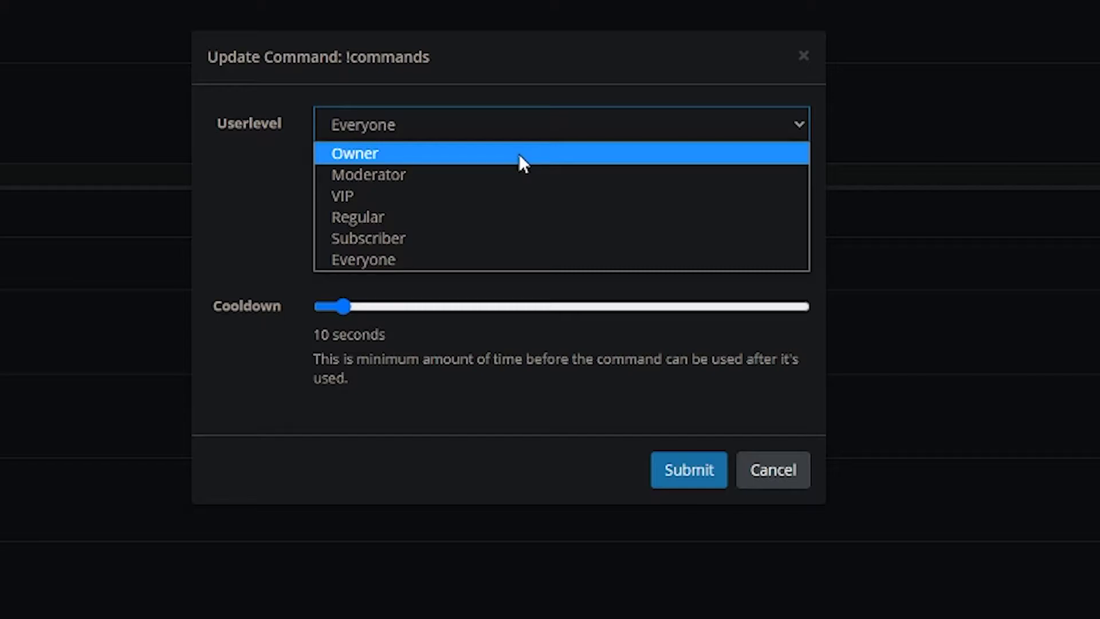
left_click(467, 263)
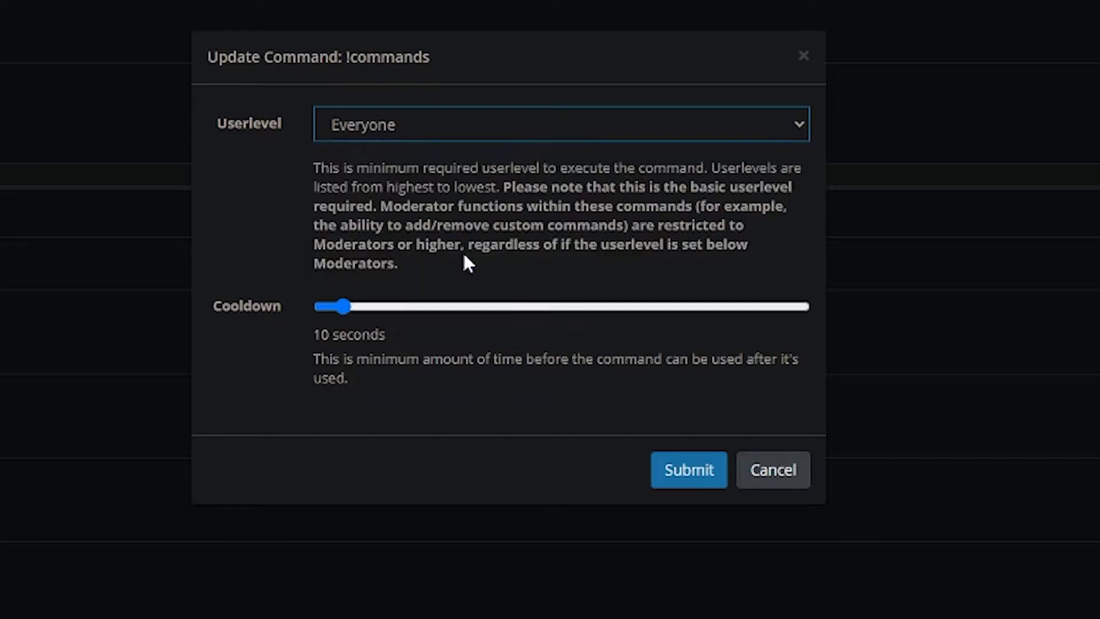
Step: Set the !commands cooldown to 10 seconds and submit the command settings
left_click(341, 309)
mouse_move(341, 311)
left_mouse_down()
mouse_move(650, 306)
mouse_move(322, 287)
mouse_move(592, 353)
mouse_move(357, 315)
left_mouse_up()
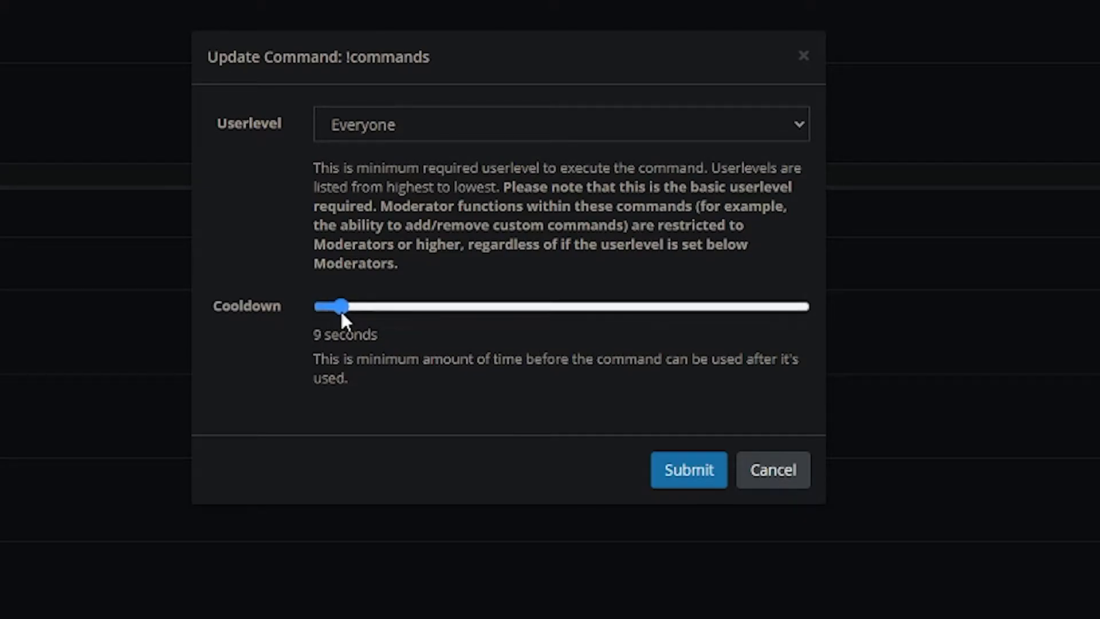
left_click_drag(341, 310, 343, 309)
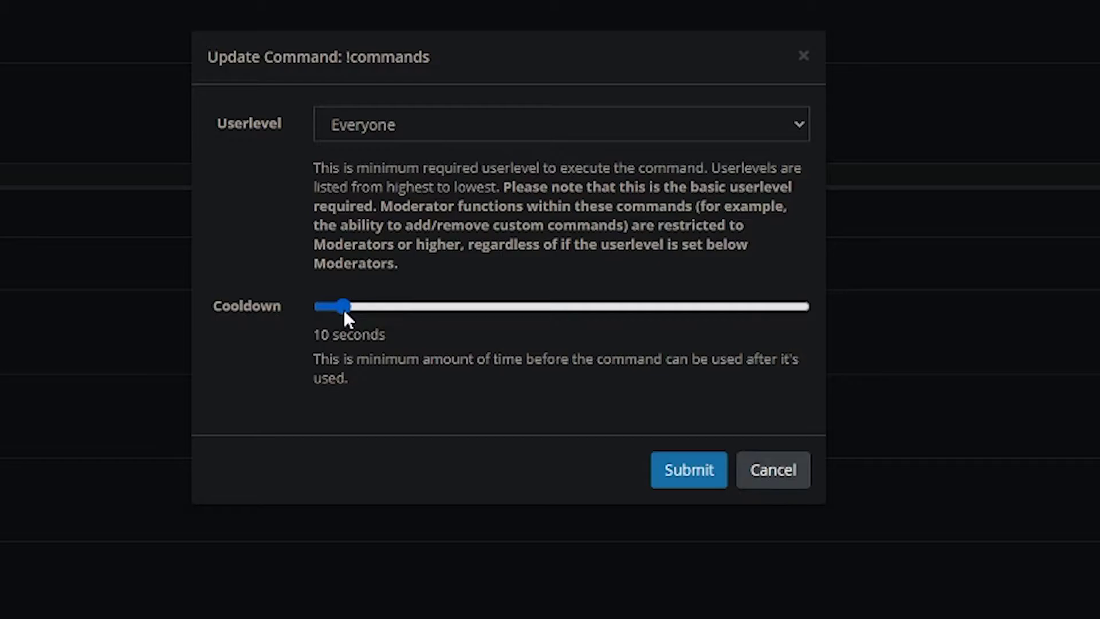
left_click(688, 477)
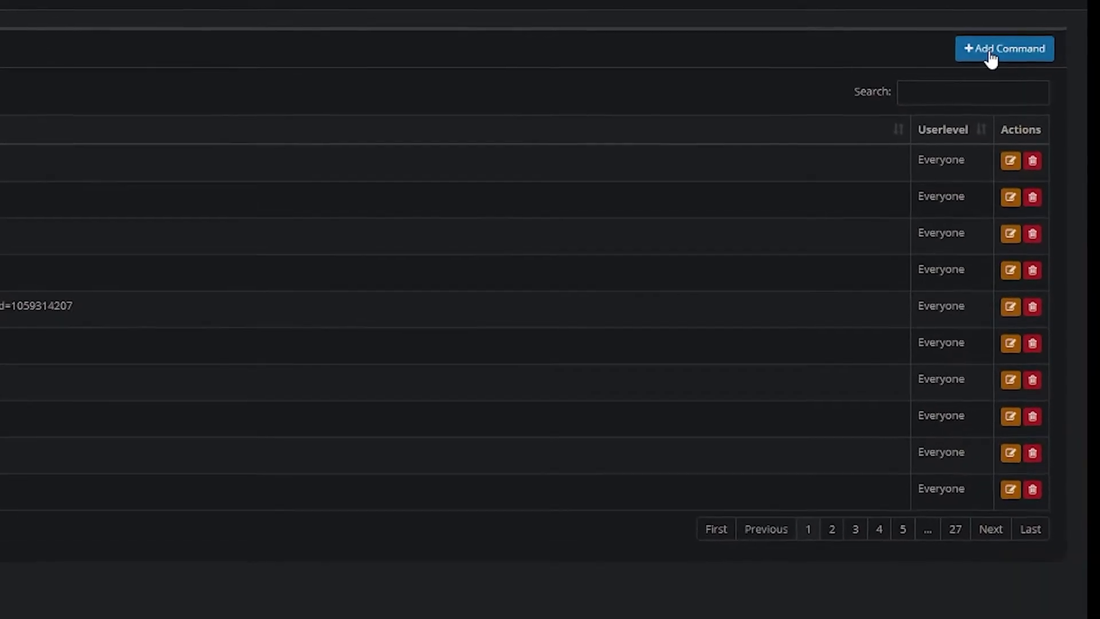
Step: Start adding a custom command and try Jebaited as its name
left_click(990, 52)
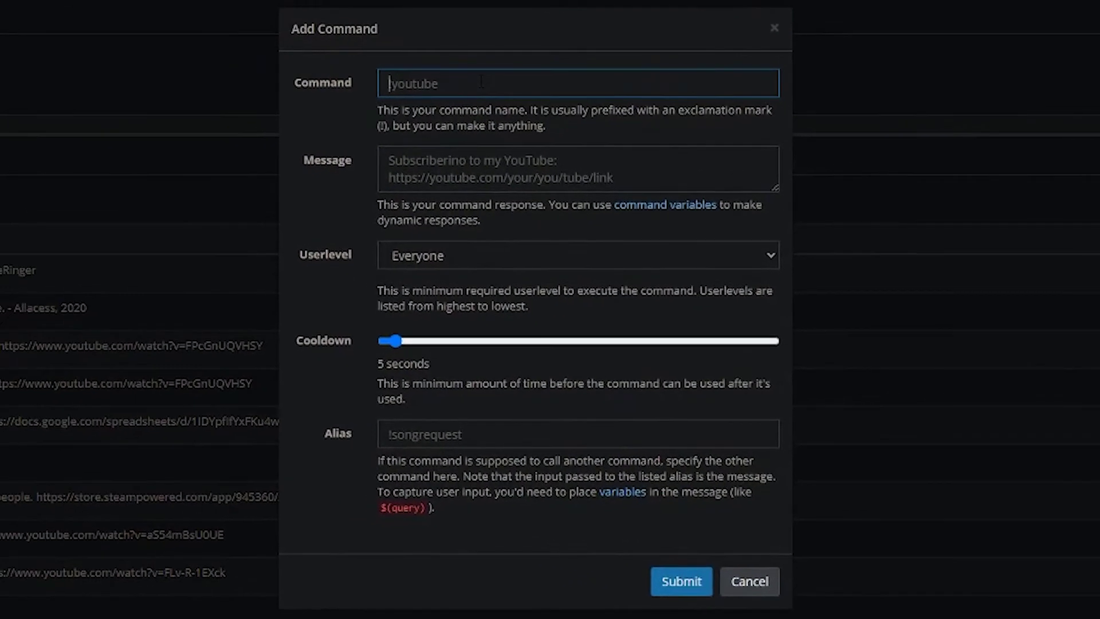
type("!")
key("BackSpace")
type("Jebaited")
left_click(389, 161)
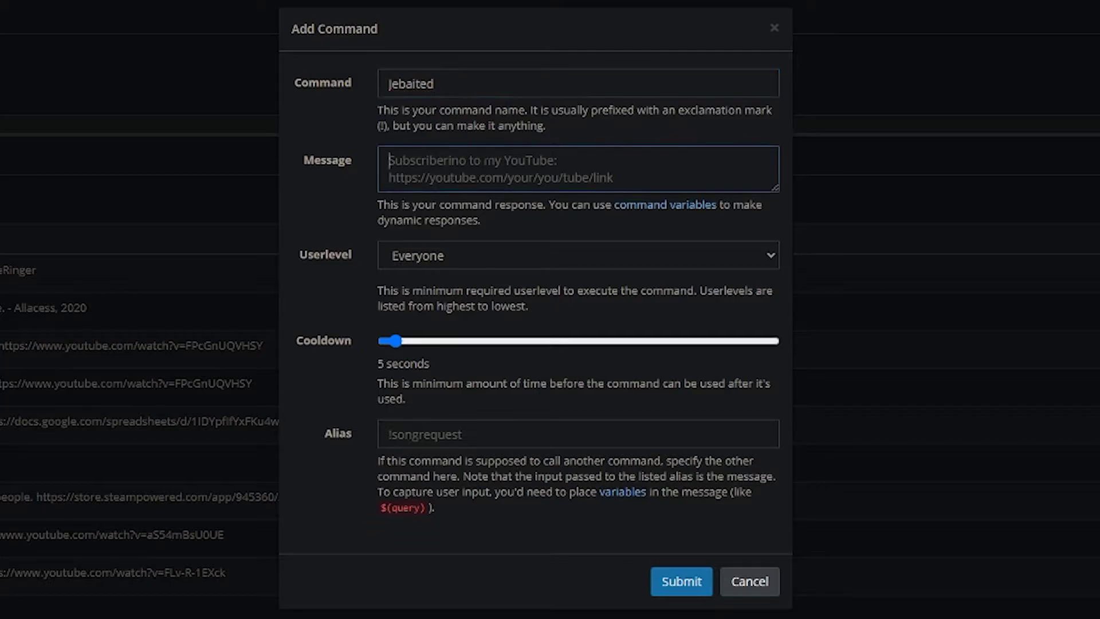
key("shift+Tab")
left_click(106, 63)
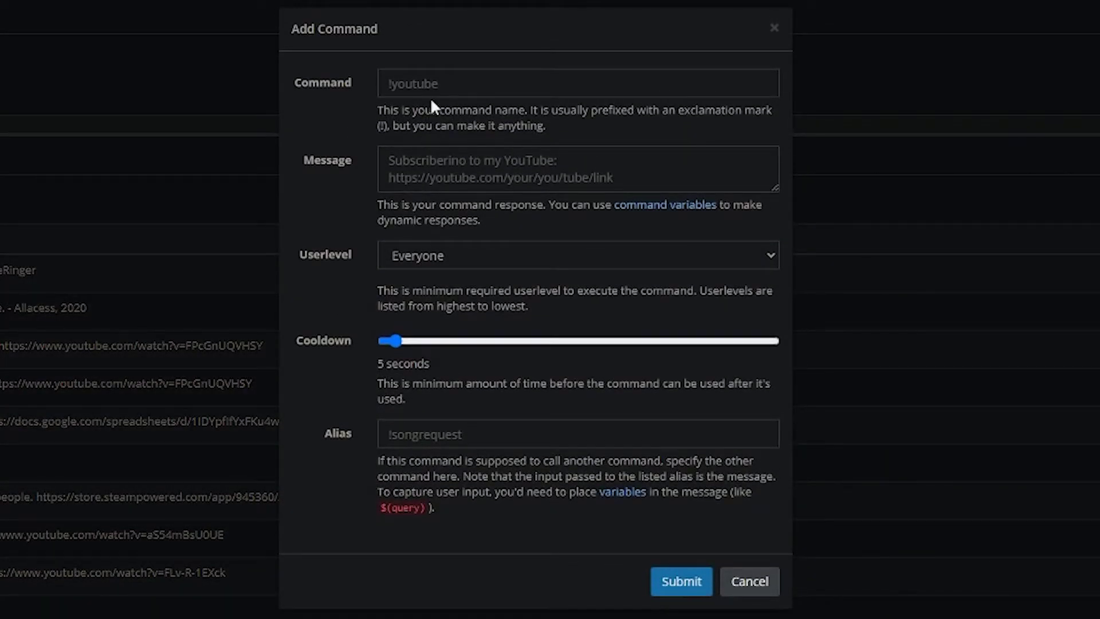
Step: Enter !youtube as the name of the new custom command
left_click(435, 91)
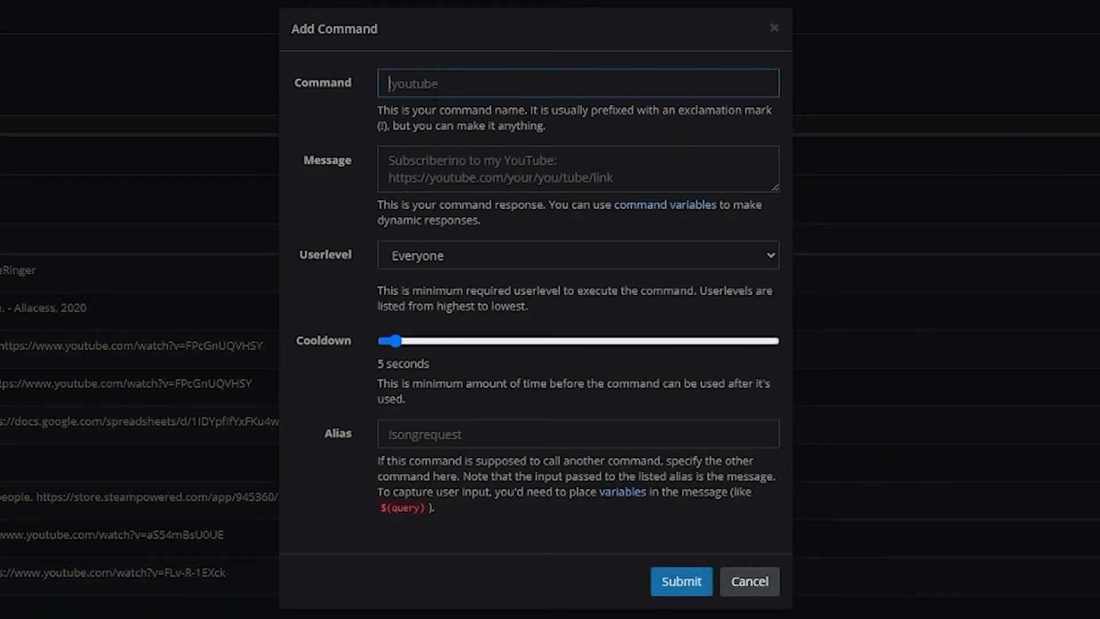
type("!")
key("BackSpace")
type("!youtube")
key("Tab")
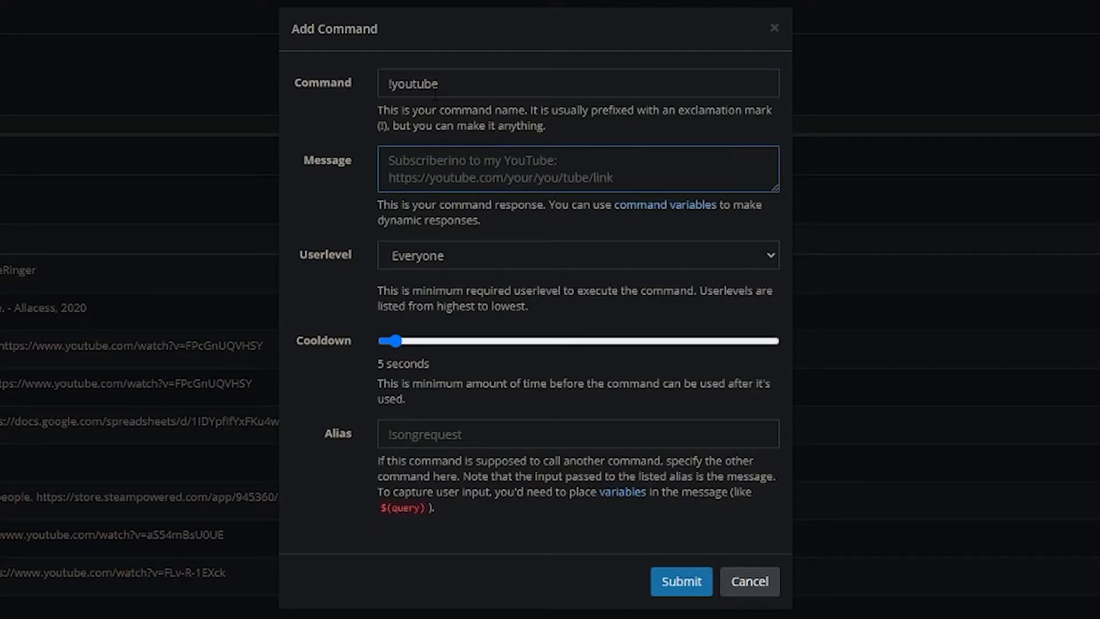
key("shift+Tab")
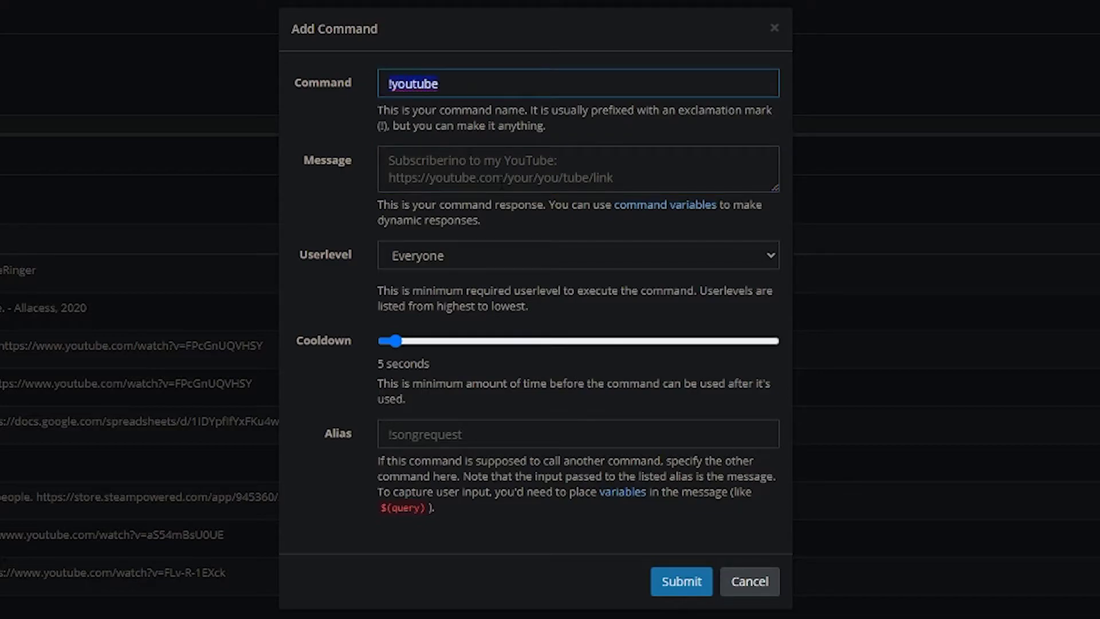
key("Tab")
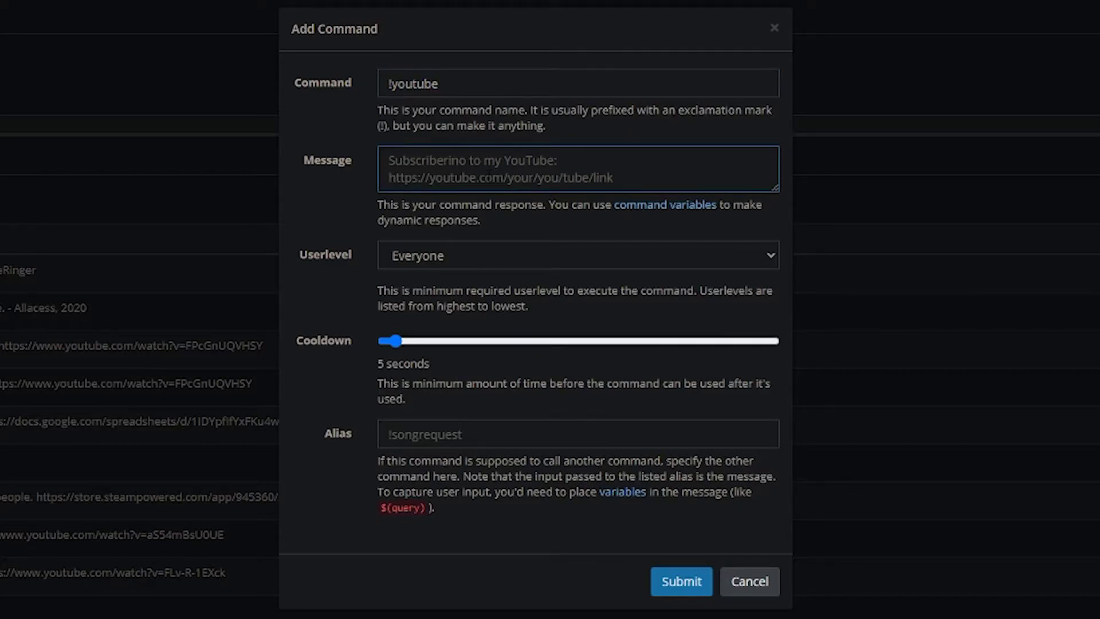
Step: Check the userlevel choices, set the new command's cooldown to 10 seconds, and discard the command without a message
left_click(452, 265)
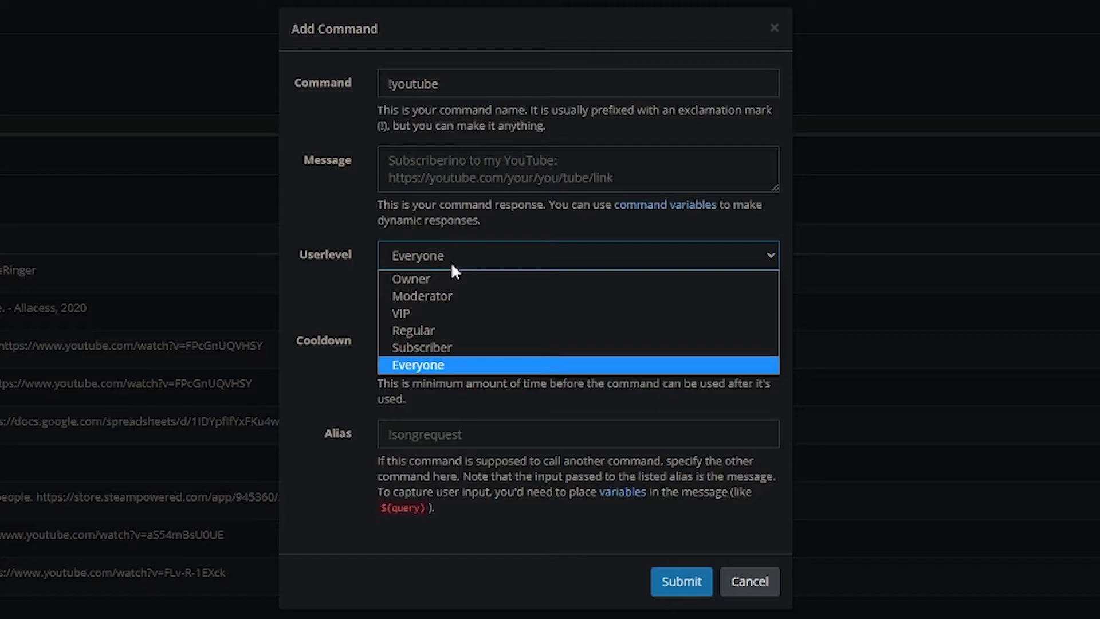
left_click(318, 332)
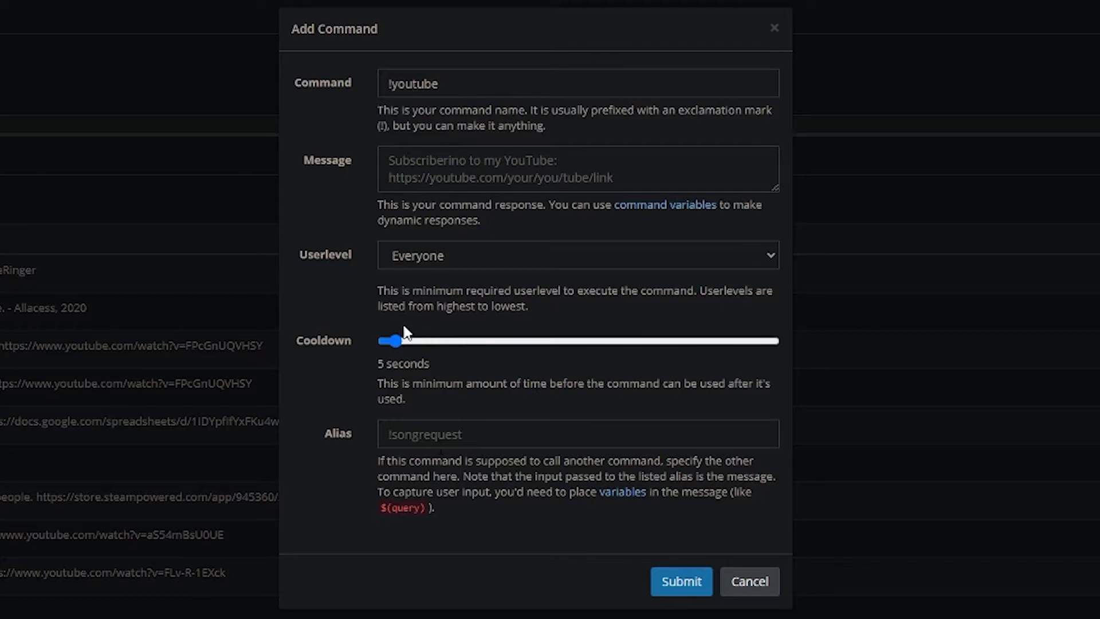
mouse_move(395, 339)
left_mouse_down()
mouse_move(429, 342)
mouse_move(401, 345)
left_mouse_up()
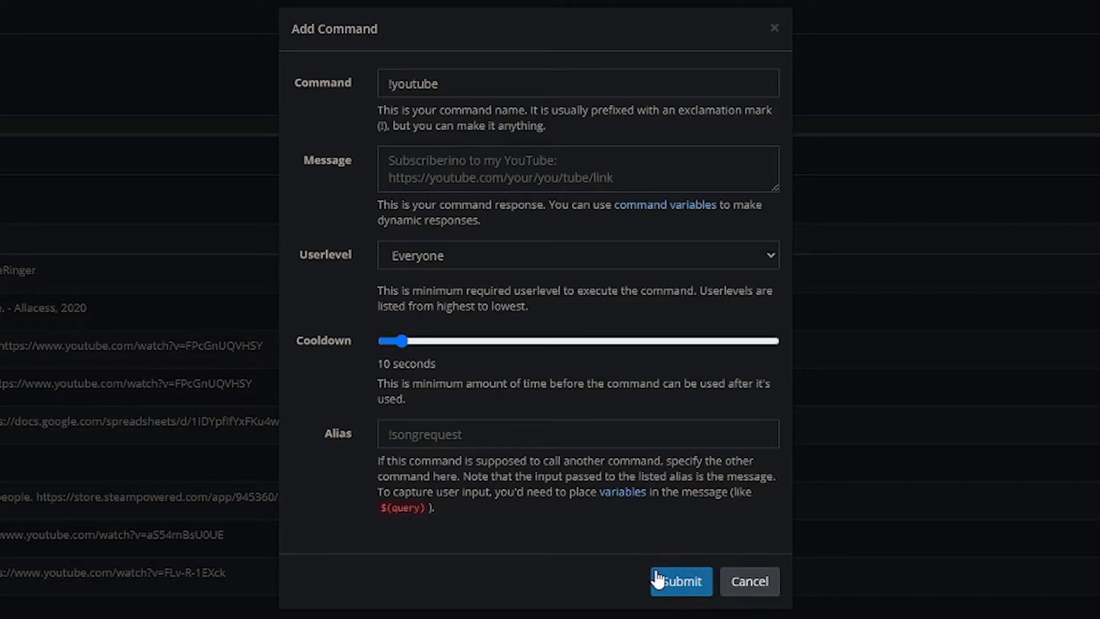
left_click(389, 161)
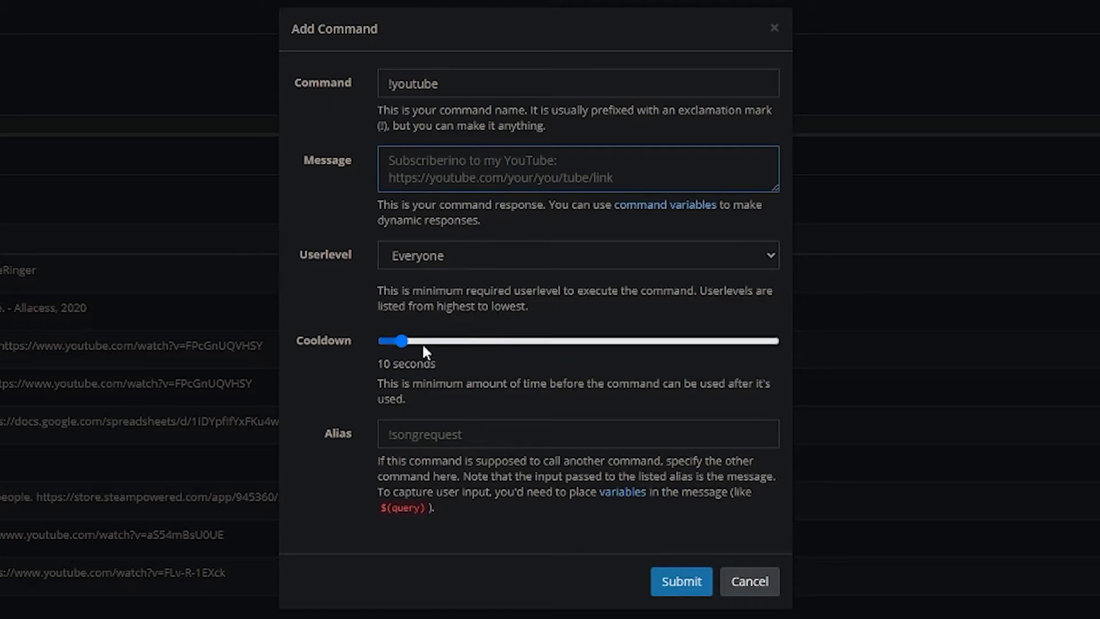
left_click(686, 584)
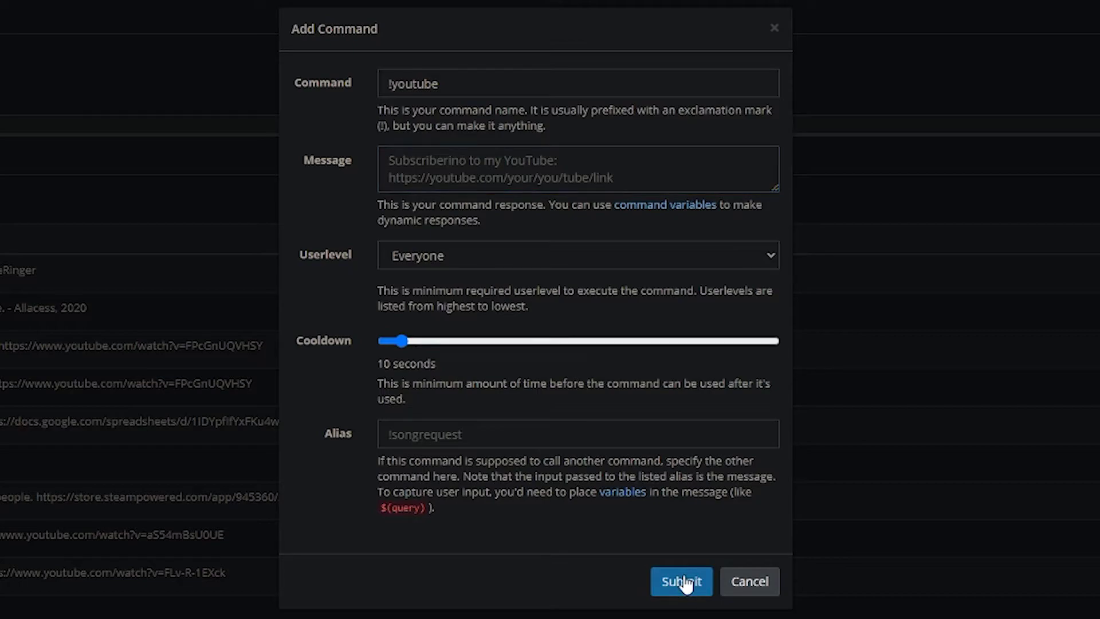
left_click(763, 593)
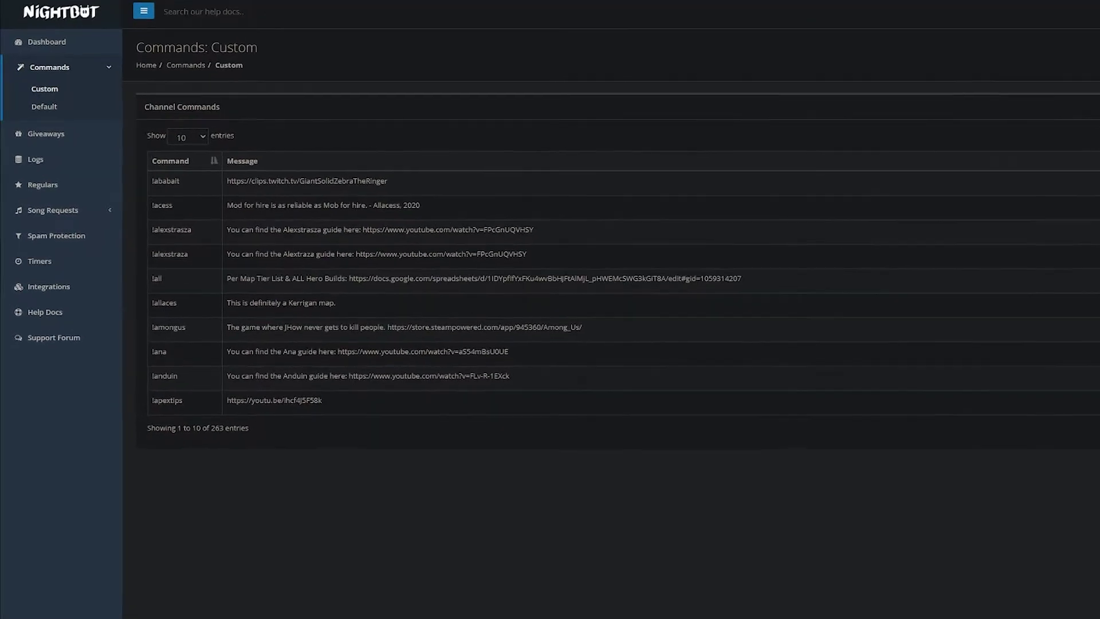
Step: Go to Giveaways and set up a Keyword giveaway with the keyword "giveaway"
left_click(33, 131)
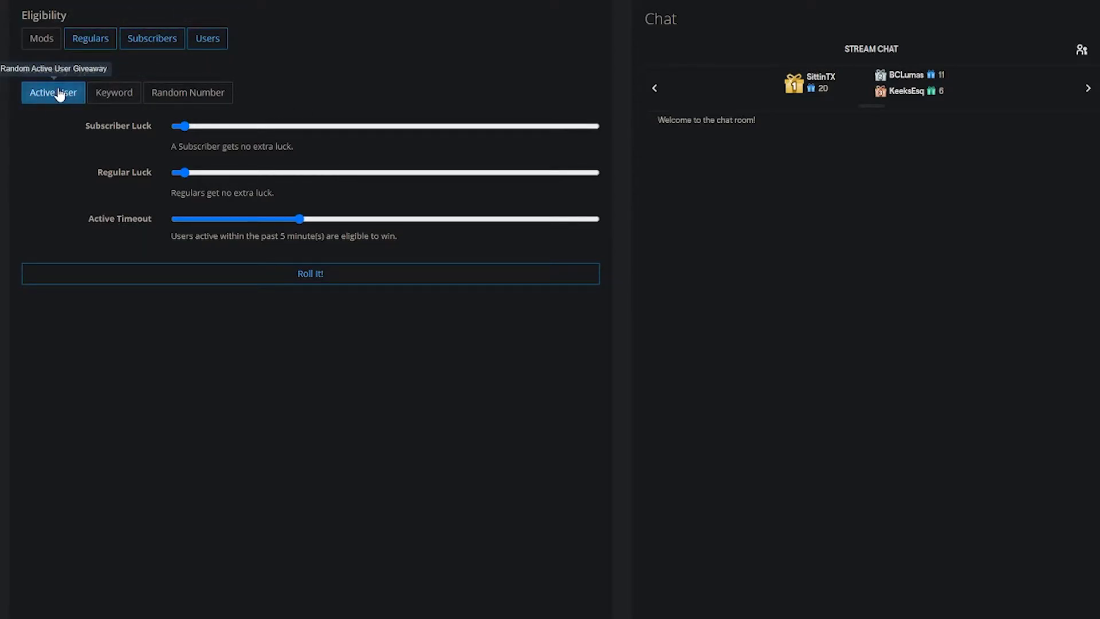
left_click(123, 100)
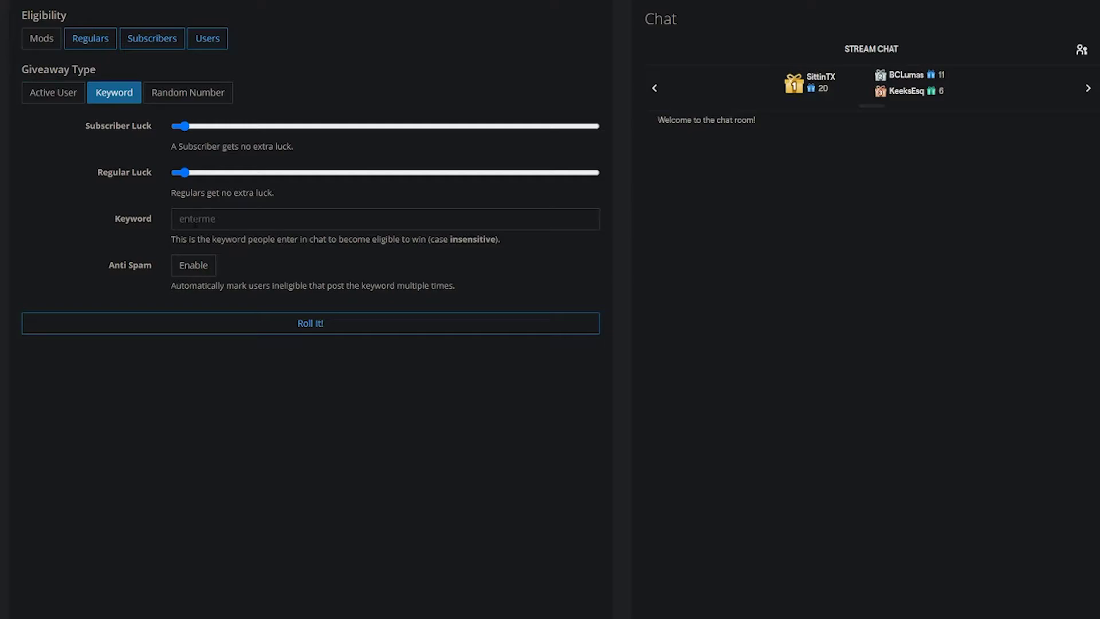
left_click(195, 222)
type("giveaway")
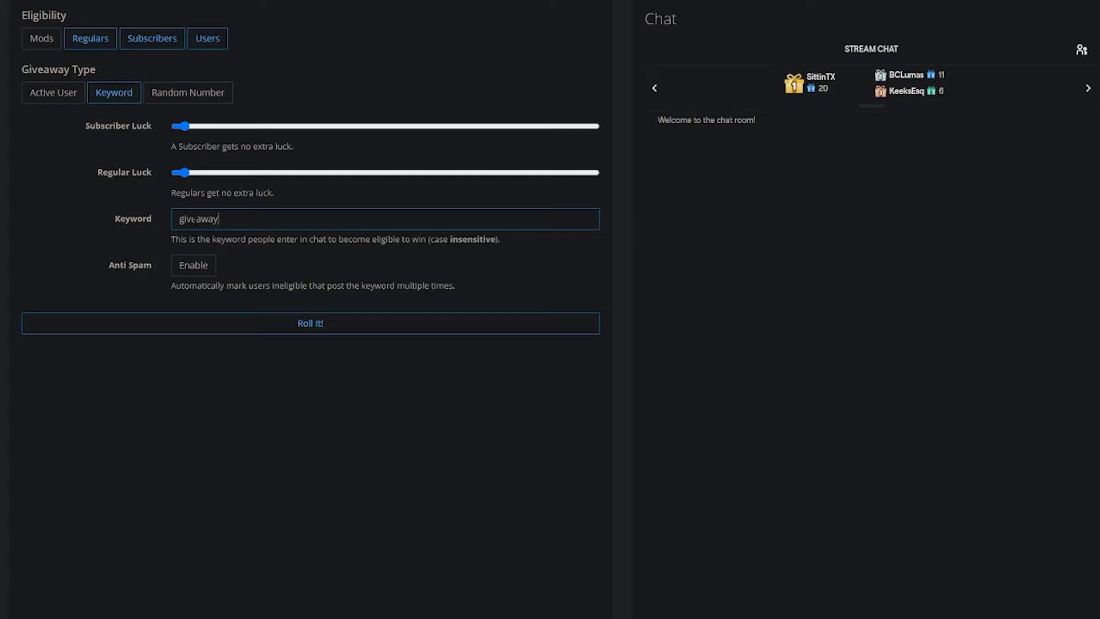
Step: Give subscribers and regulars no extra luck, and enable Anti Spam with a limit of 1 keyword post
mouse_move(184, 172)
left_mouse_down()
mouse_move(256, 177)
mouse_move(184, 173)
left_mouse_up()
left_click_drag(187, 128, 144, 133)
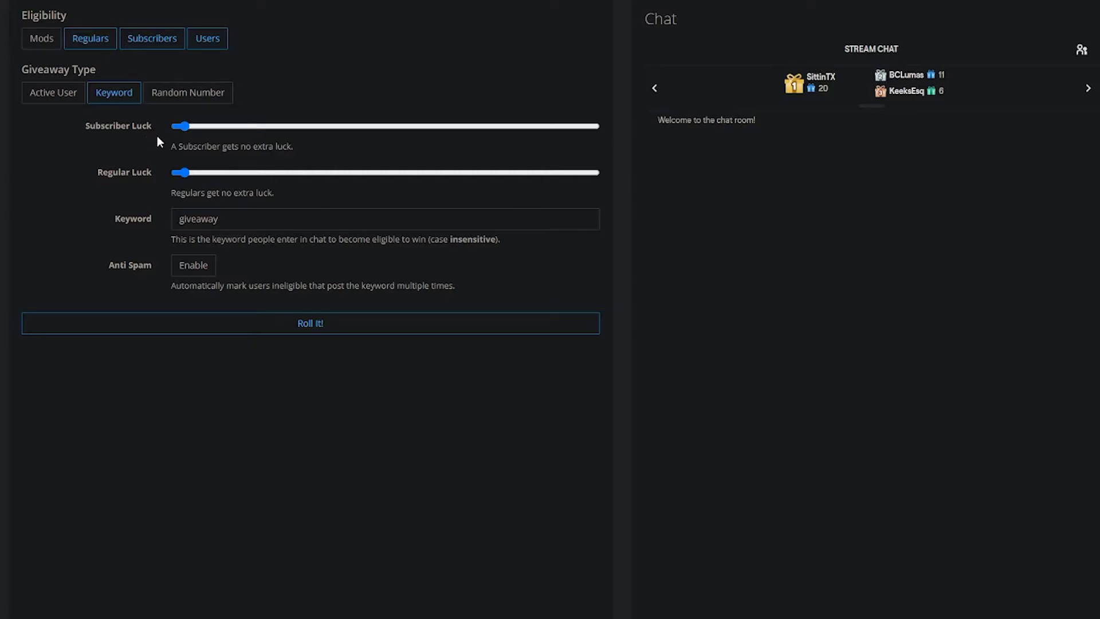
left_click_drag(184, 129, 135, 135)
left_click(198, 263)
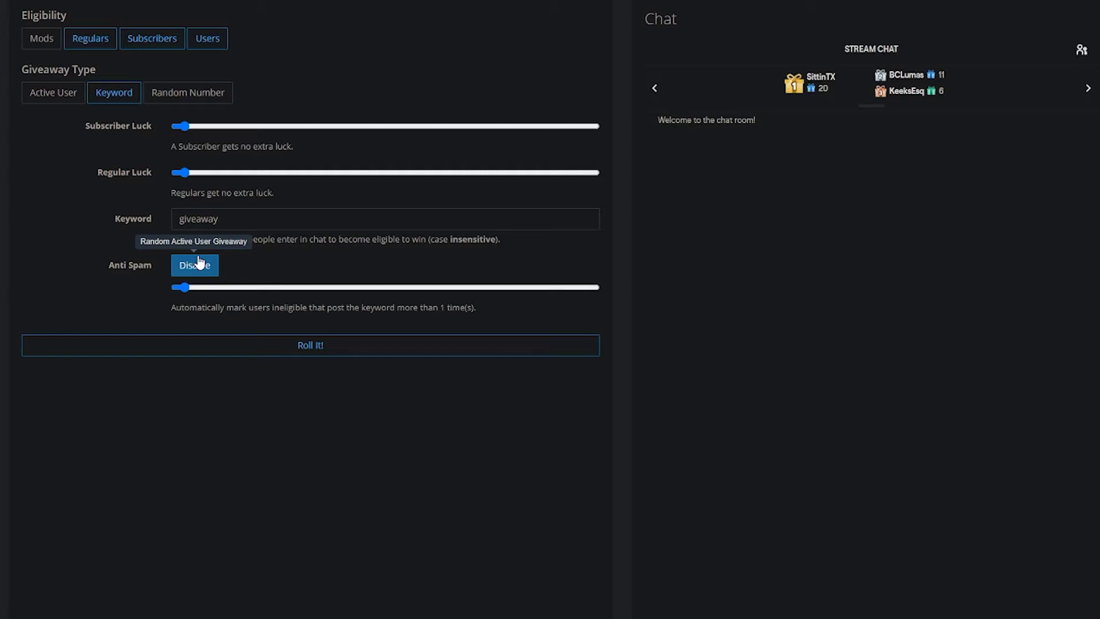
left_click_drag(188, 286, 277, 293)
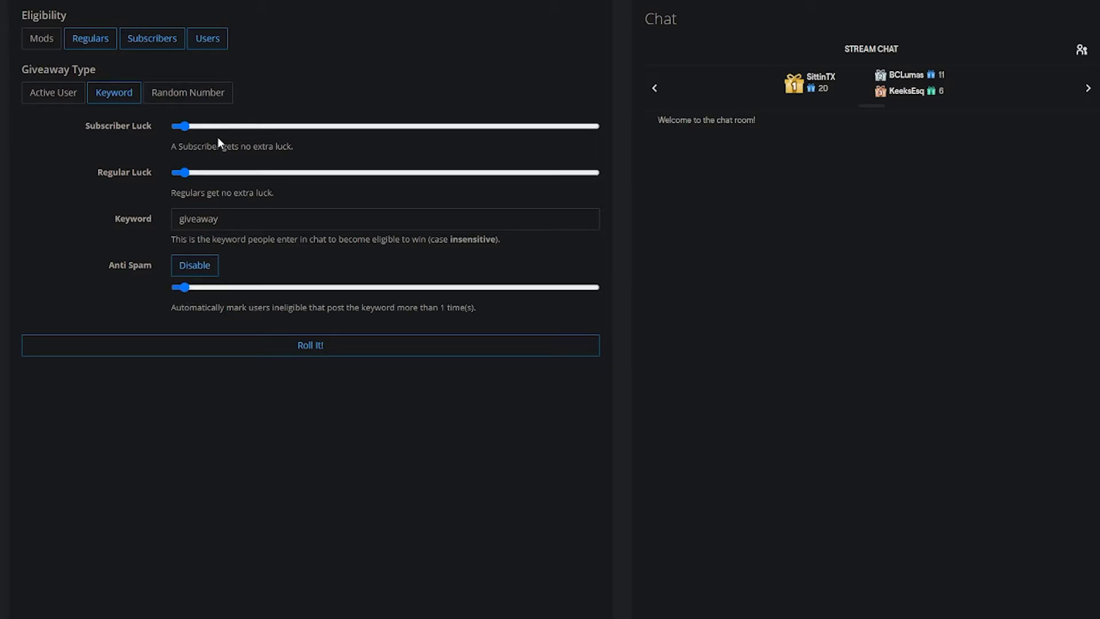
Step: Include Mods in the giveaway eligibility and exclude them again
left_click(52, 45)
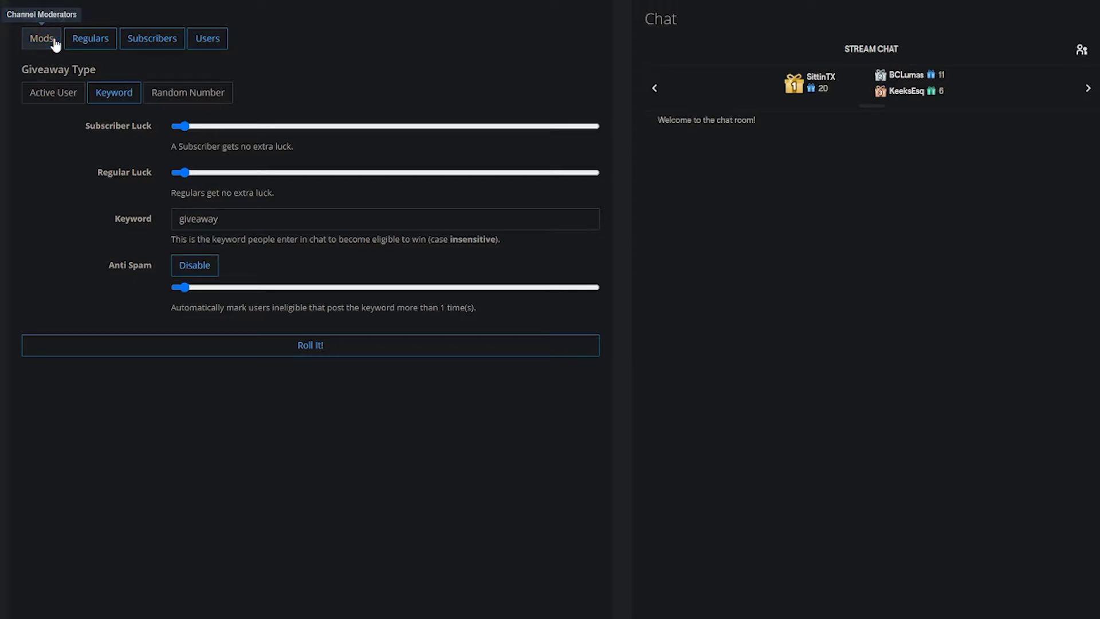
left_click(55, 44)
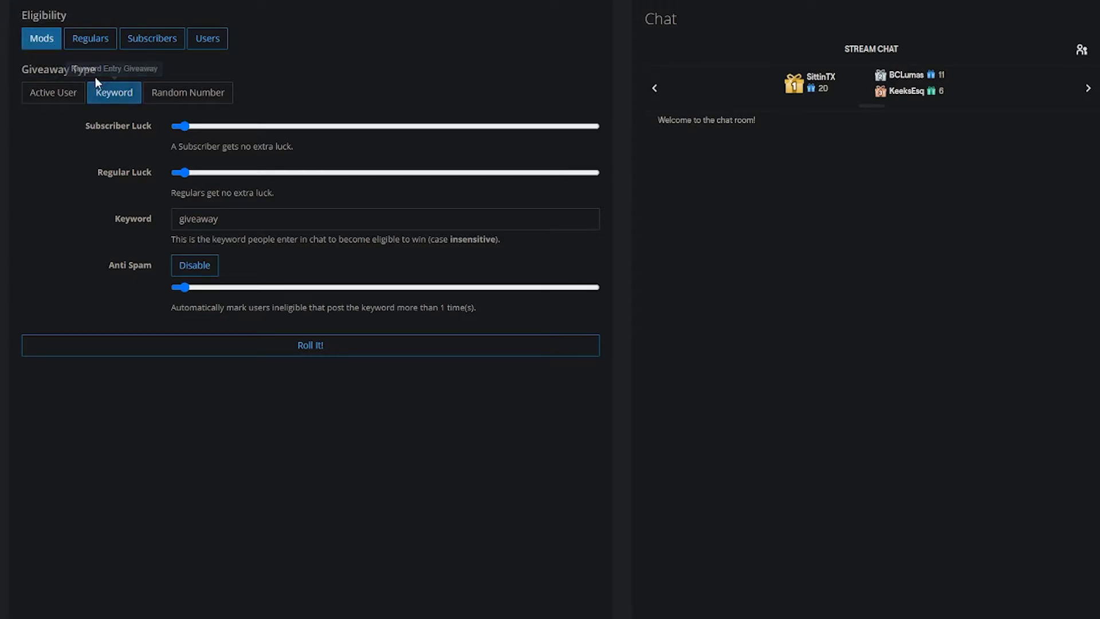
left_click(54, 44)
Step: Compare the settings of the Random Number, Active User and Keyword giveaway types
left_click(166, 96)
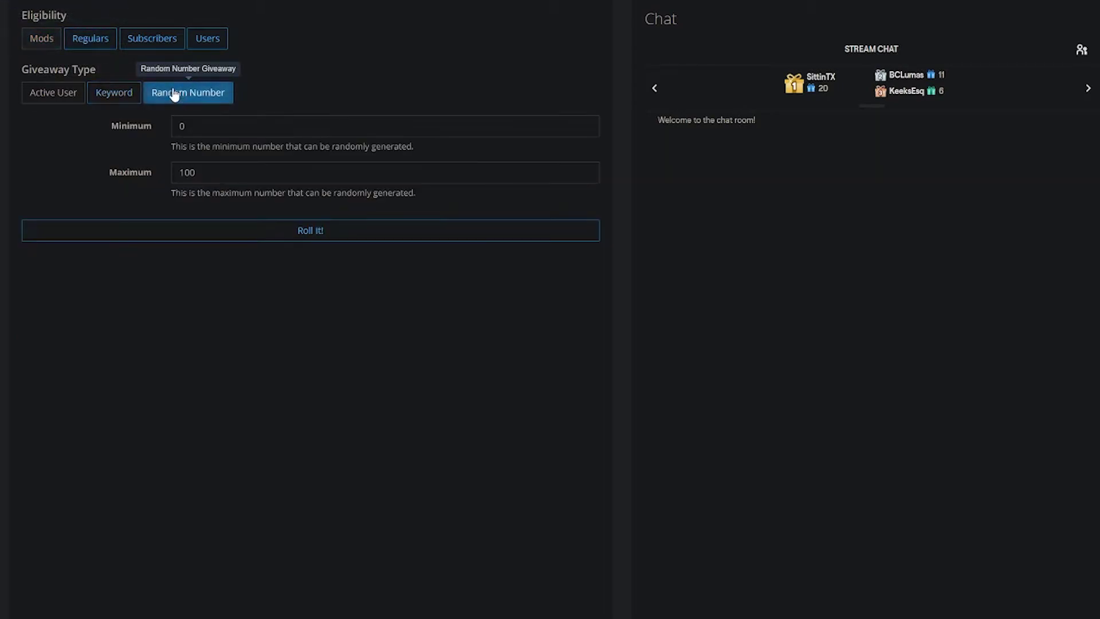
left_click(64, 94)
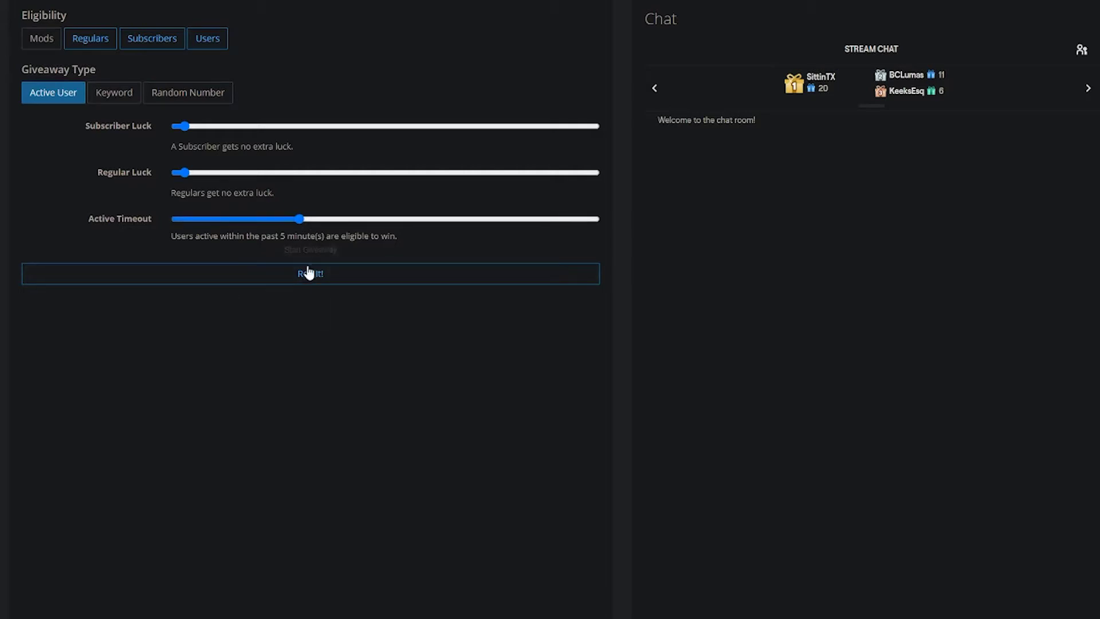
left_click(113, 93)
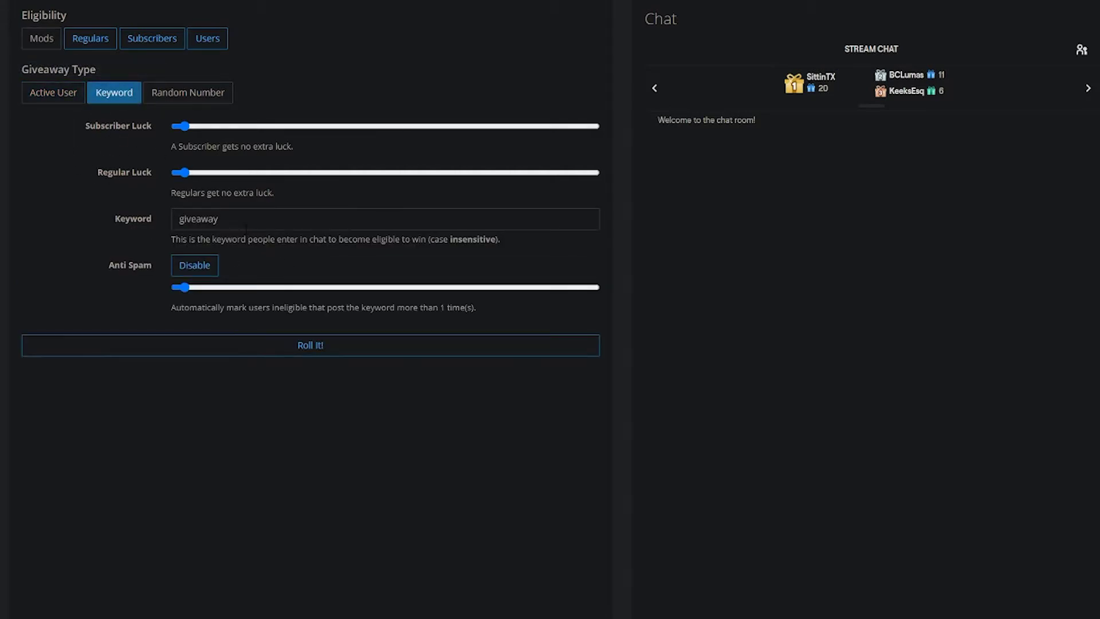
key("Tab")
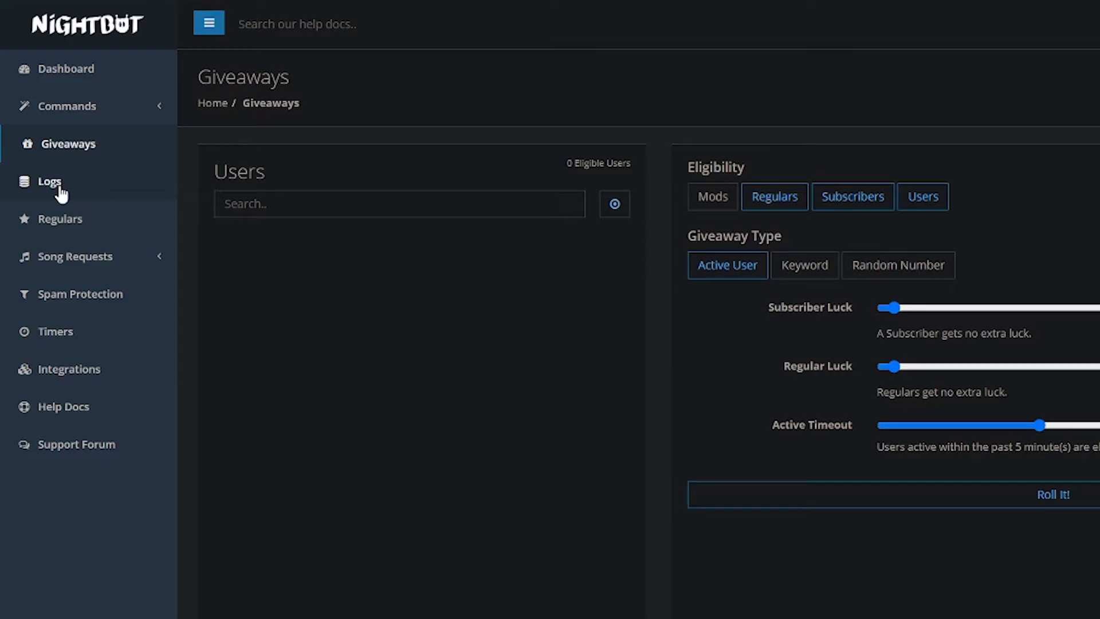
Step: Open the AutoDJ page under Song Requests and pause the current song
left_click(76, 261)
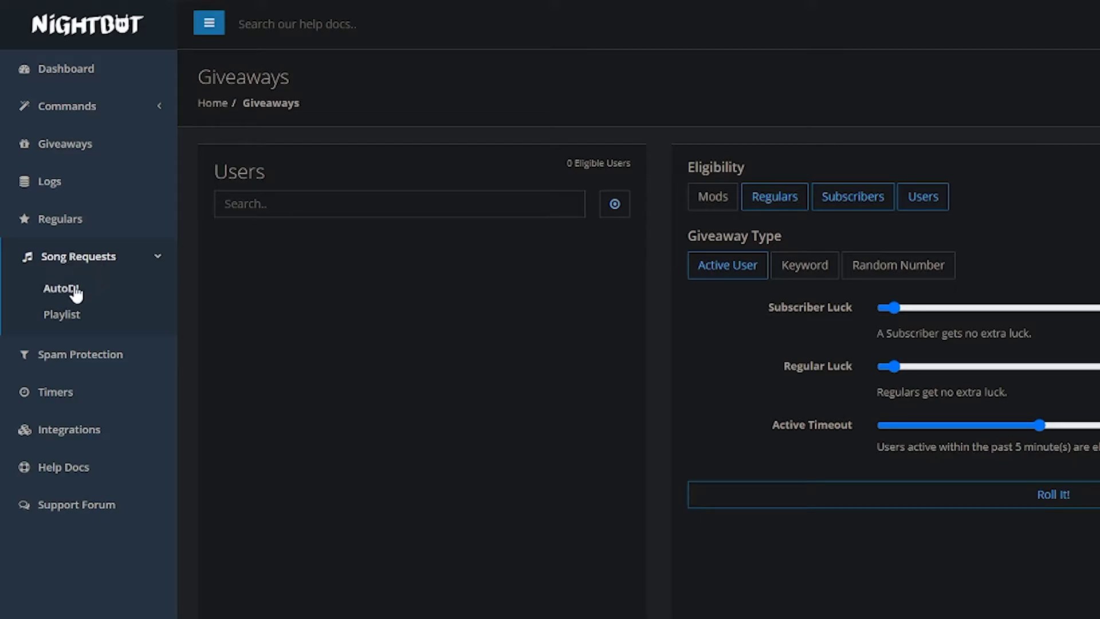
left_click(73, 290)
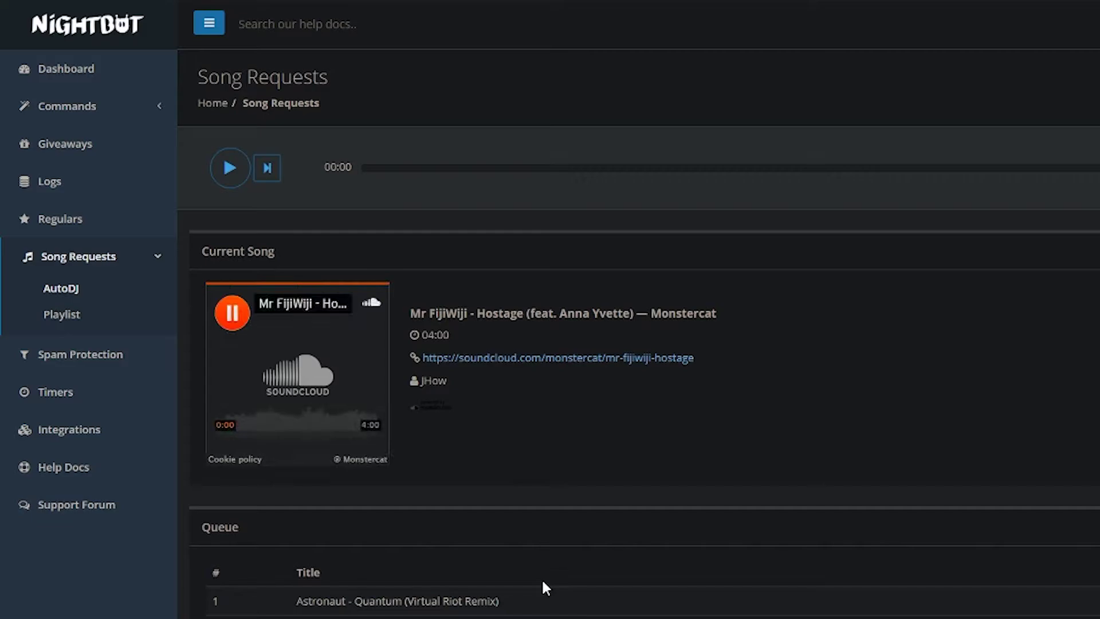
left_click(234, 313)
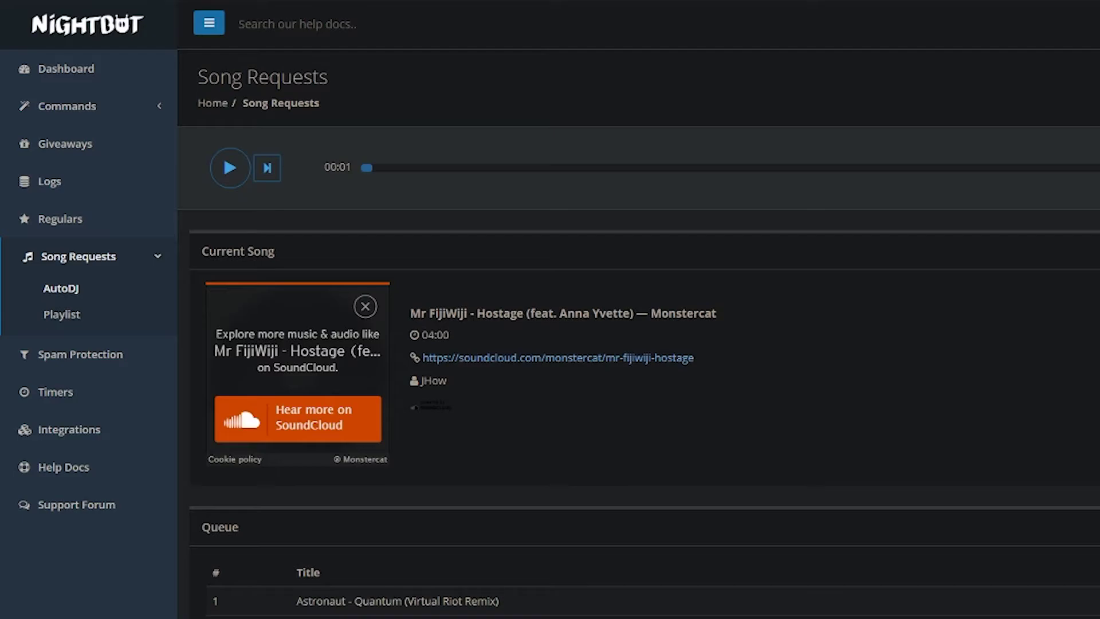
Step: Go to Spam Protection and open the options of the Excess Emotes filter
left_click(112, 356)
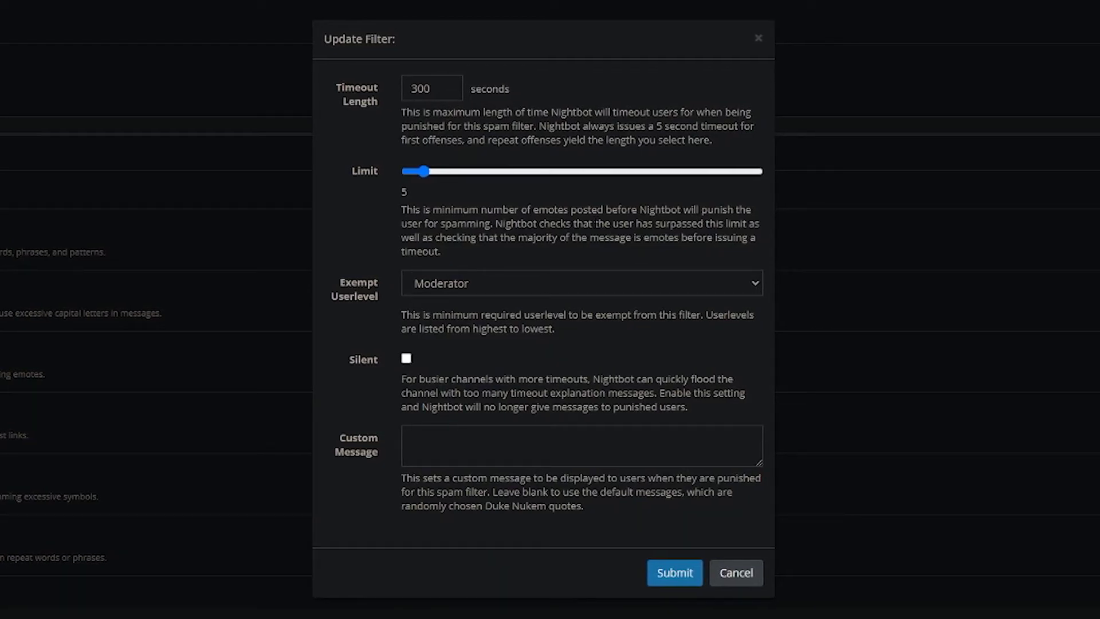
Step: Try to set the Excess Emotes filter's limit to 9 and its exempt userlevel to Subscriber
left_click_drag(423, 170, 509, 172)
left_click(455, 286)
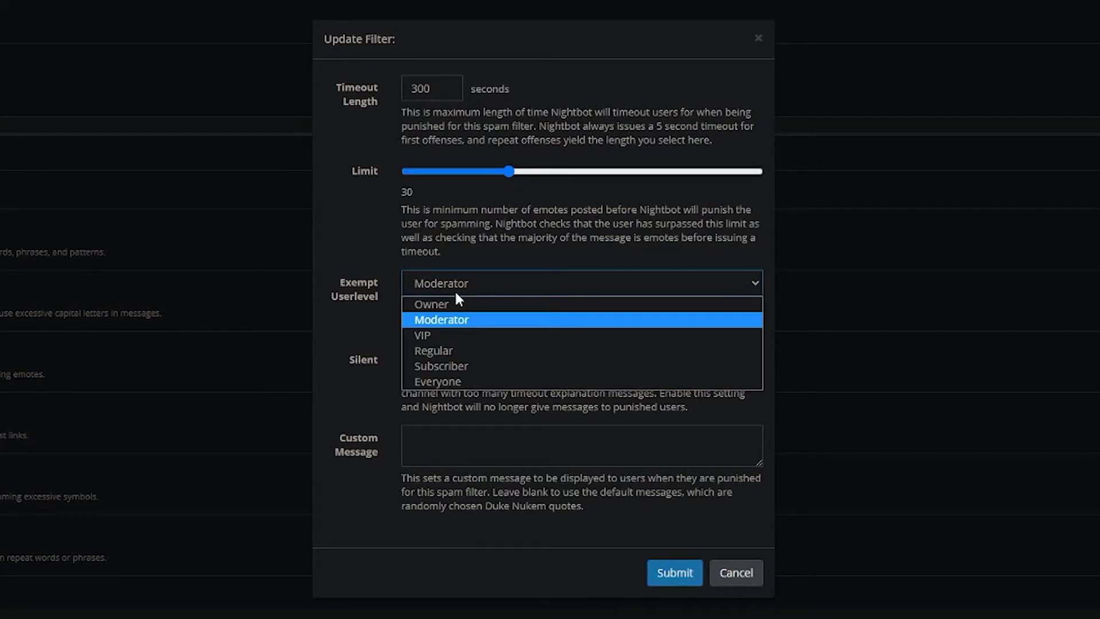
left_click(455, 364)
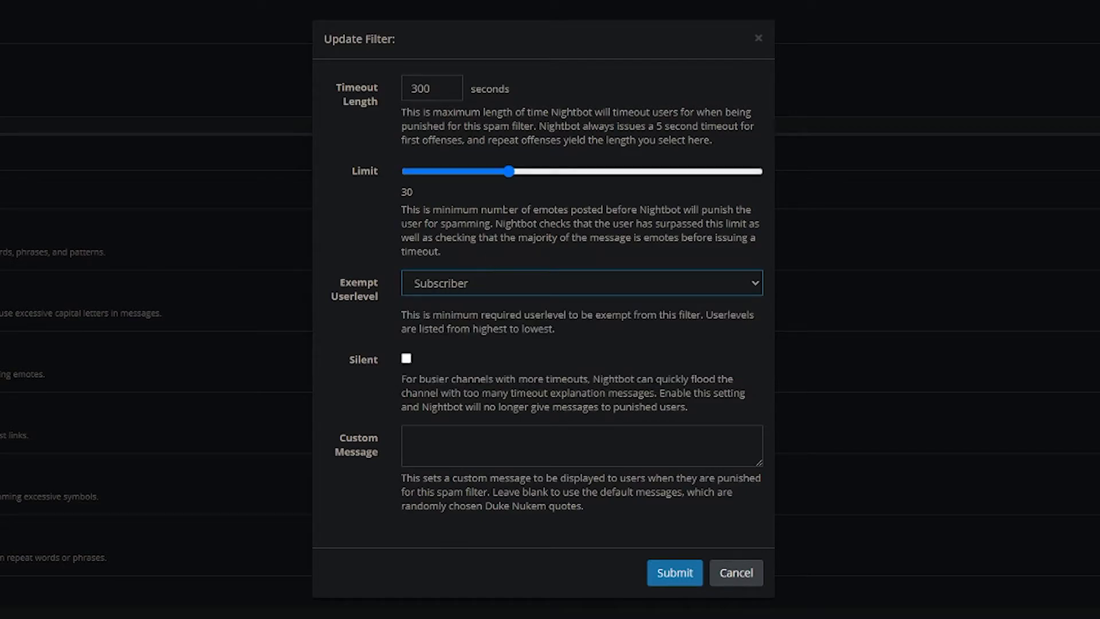
left_click_drag(507, 169, 448, 180)
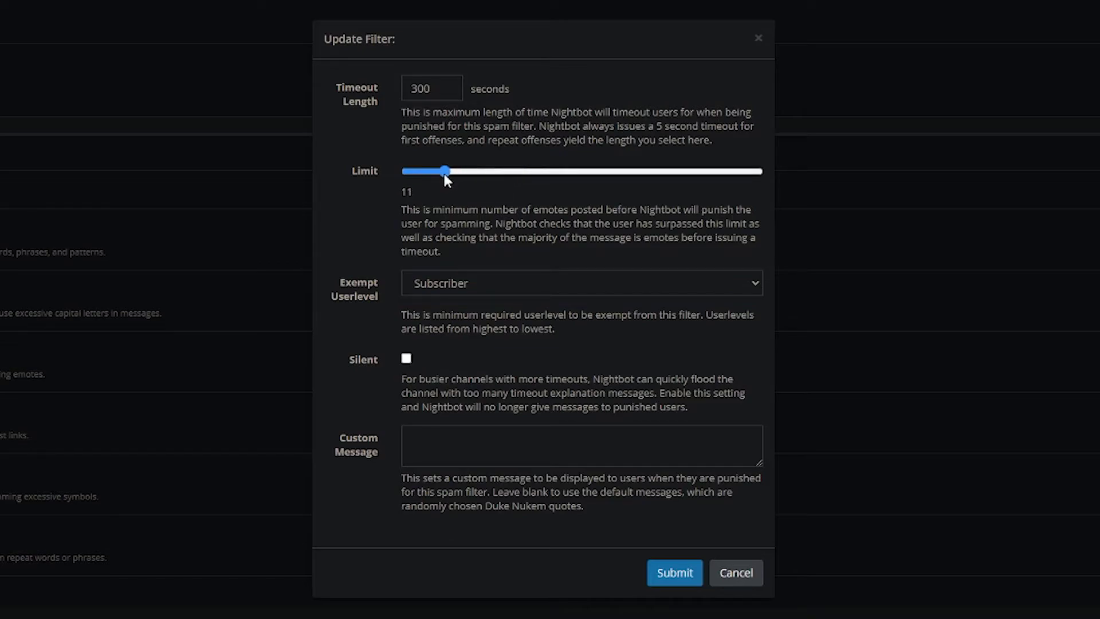
key("shift+Tab")
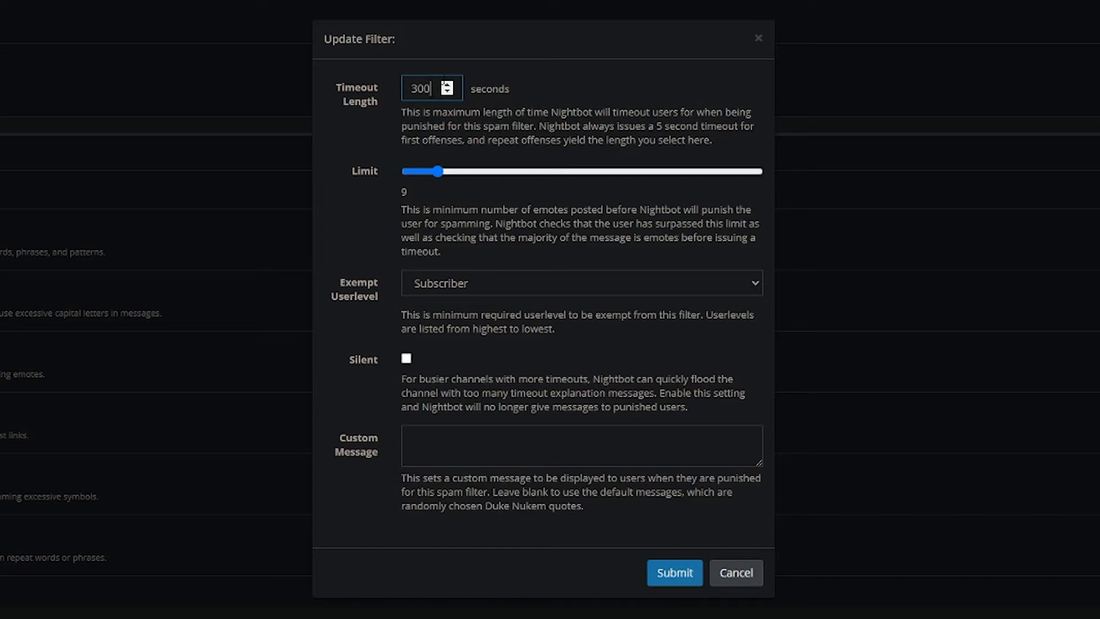
left_click(301, 86)
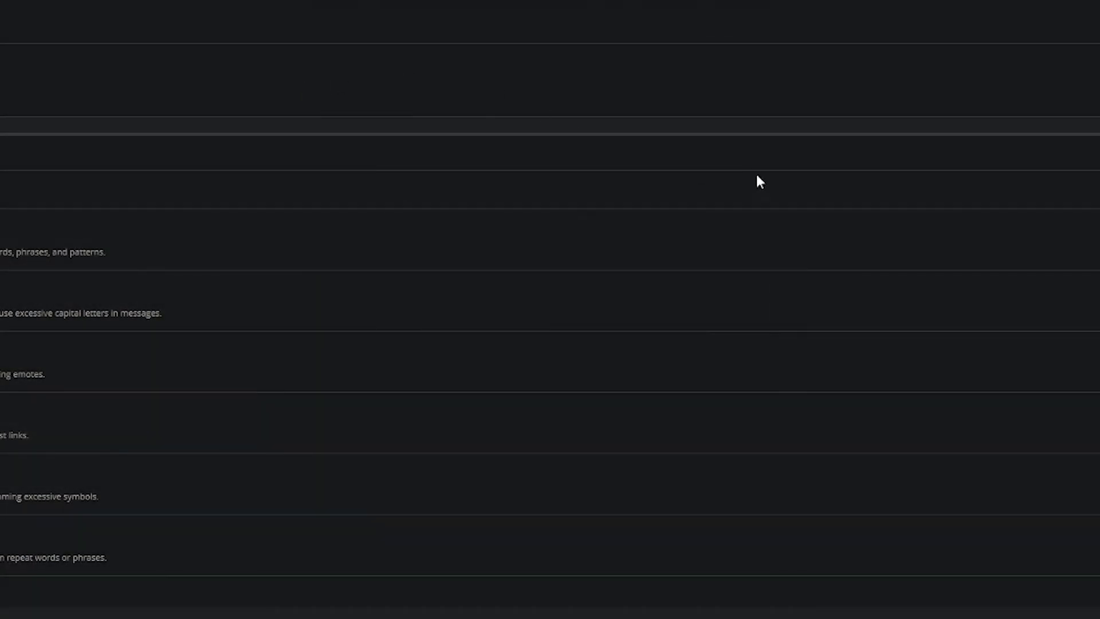
Step: Give the Excess Caps filter a 30-second timeout and the custom message "Don't spam too many emotes", and submit it
left_click(481, 301)
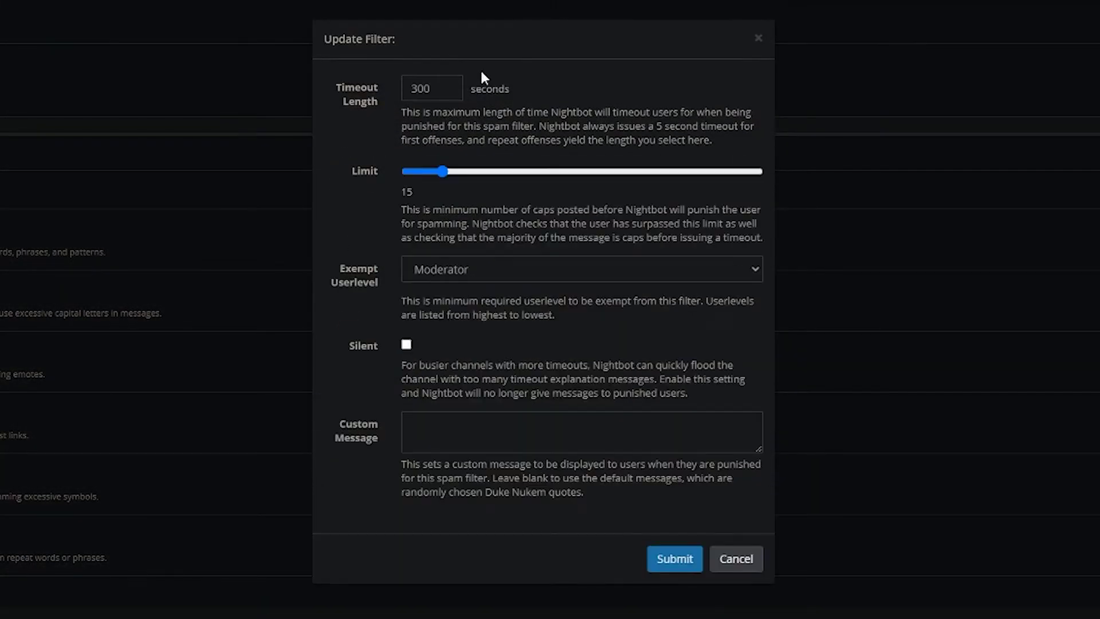
type("30")
left_click(509, 436)
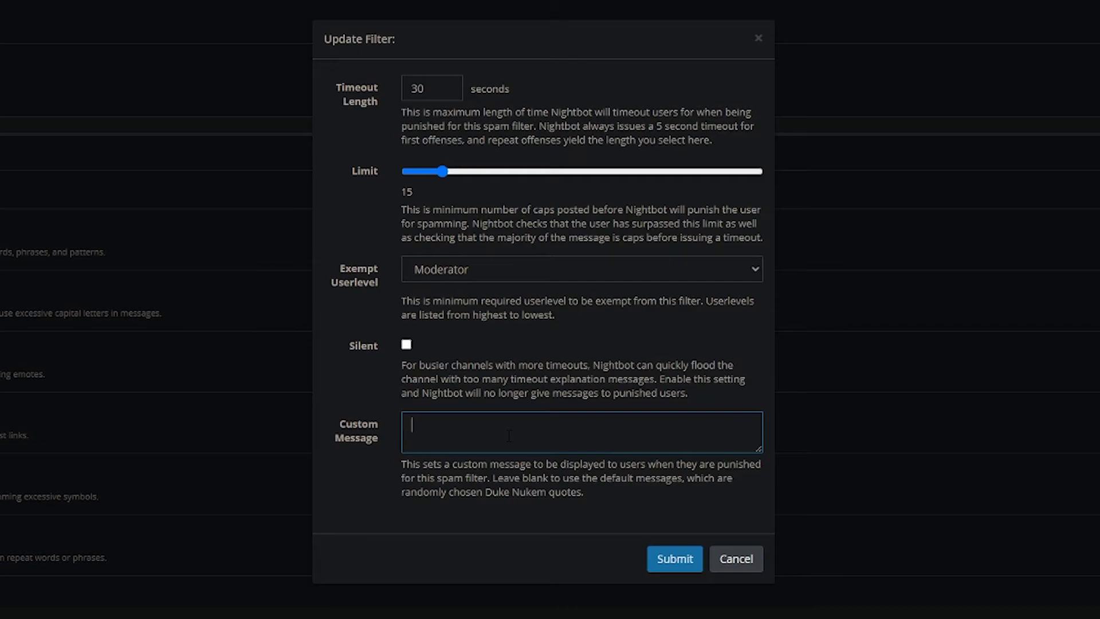
type("Don't spam too many emotes")
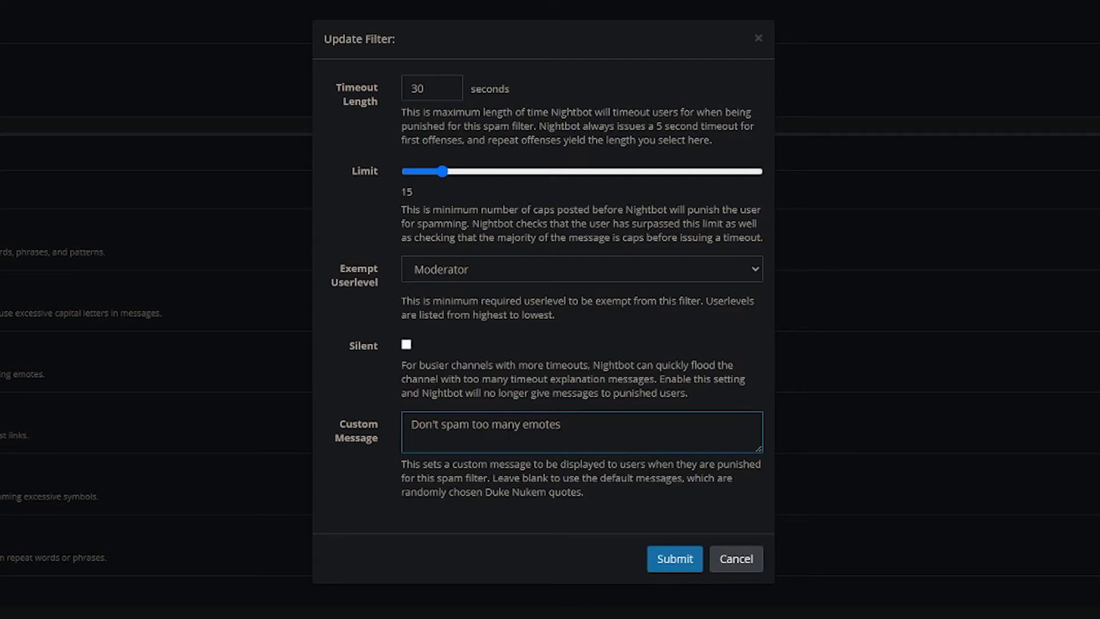
left_click(677, 565)
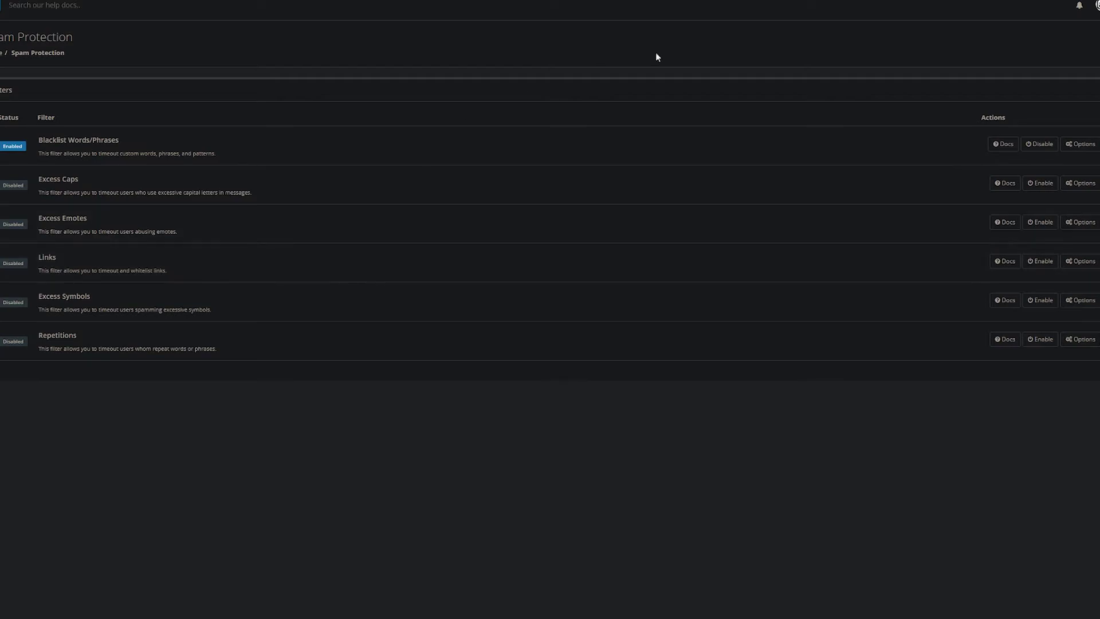
Step: View the whitelist and timeout options of the Links filter and close them without saving
left_click(1075, 263)
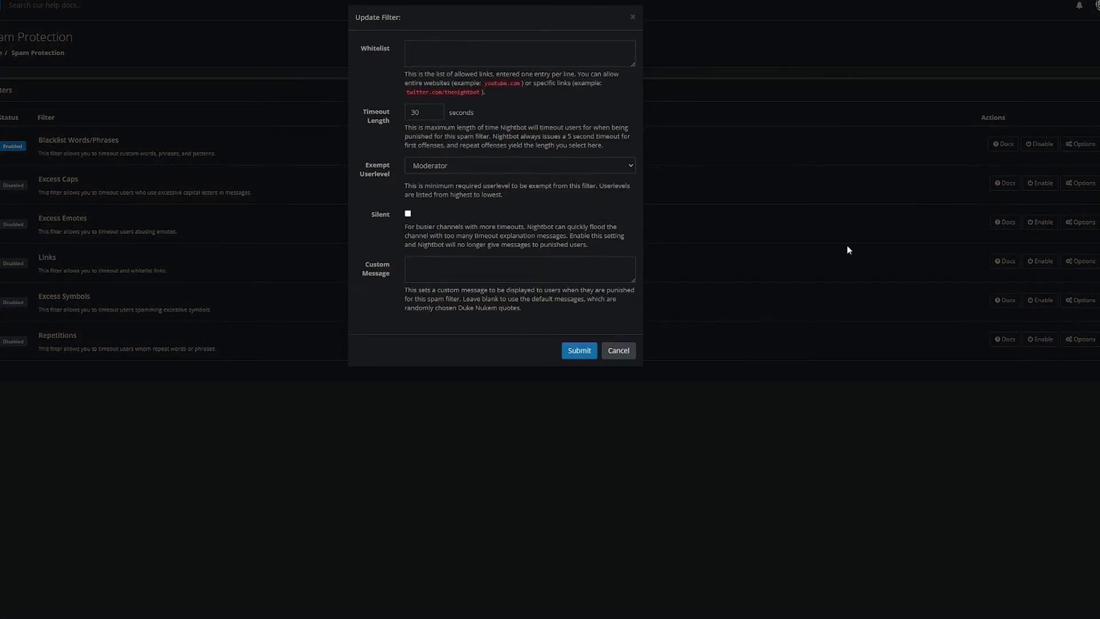
left_click(612, 351)
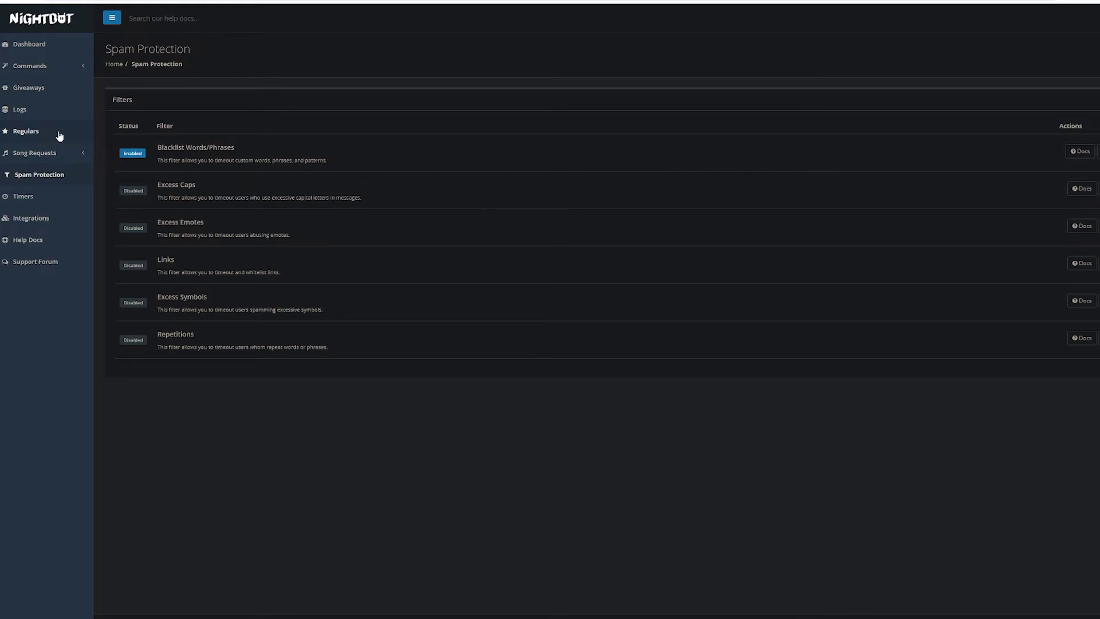
Step: Go to Timers, review the Twitter timer's name, message and interval settings, and submit the timer
left_click(40, 202)
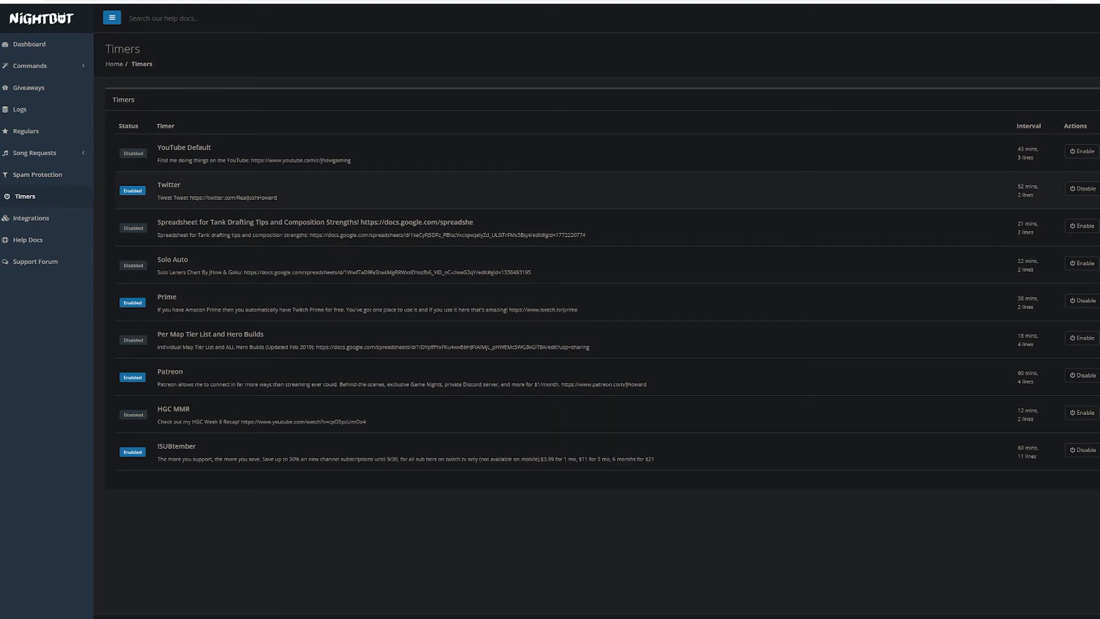
left_click(785, 192)
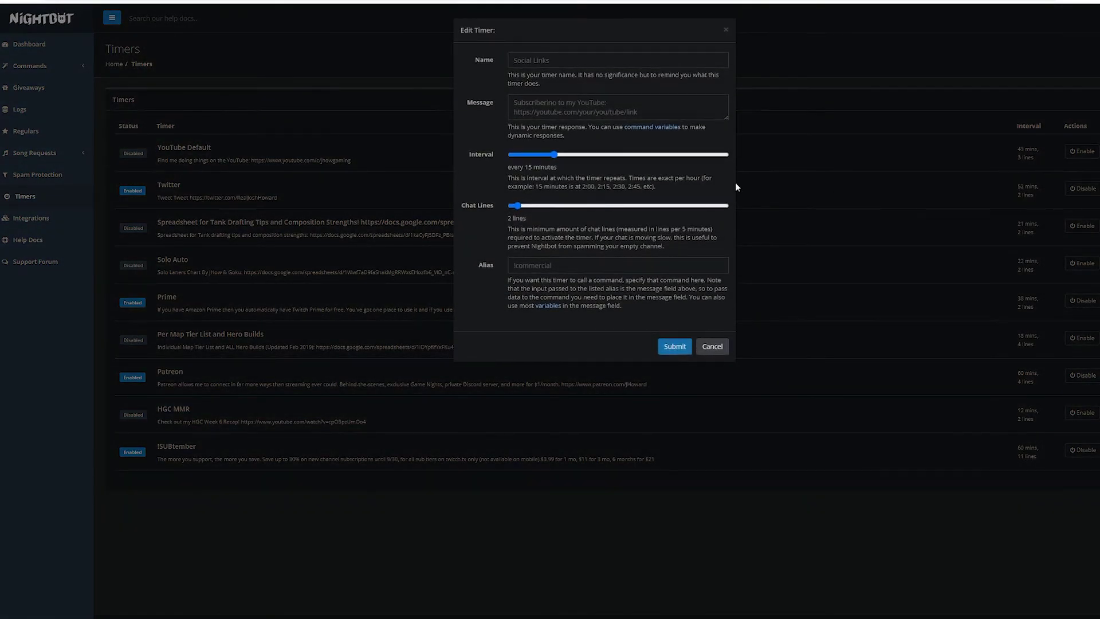
left_click(567, 60)
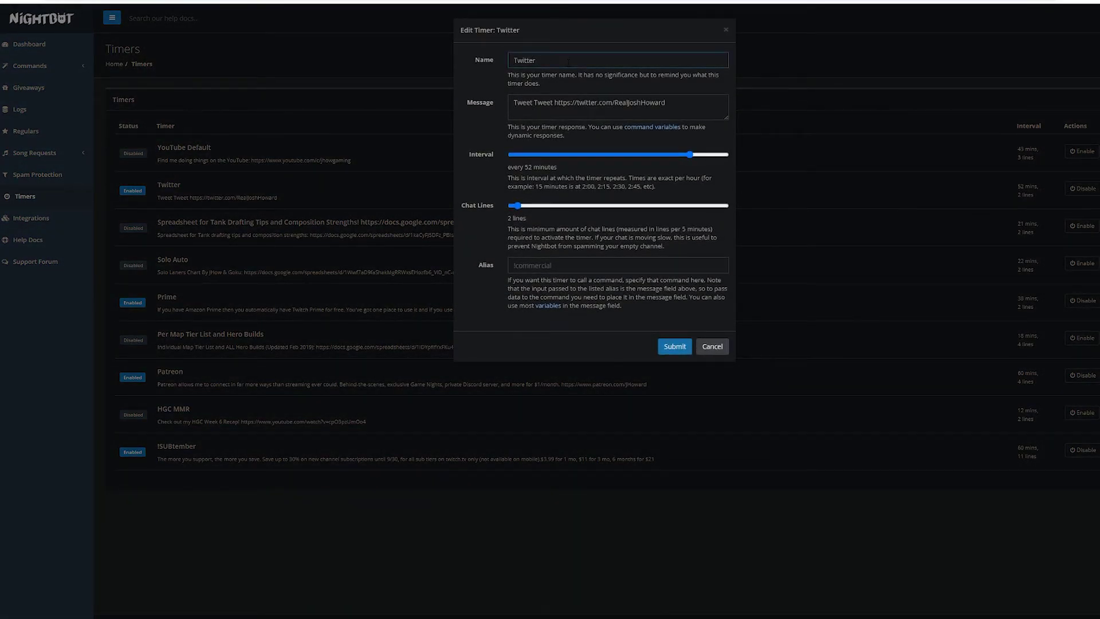
left_click_drag(668, 103, 470, 101)
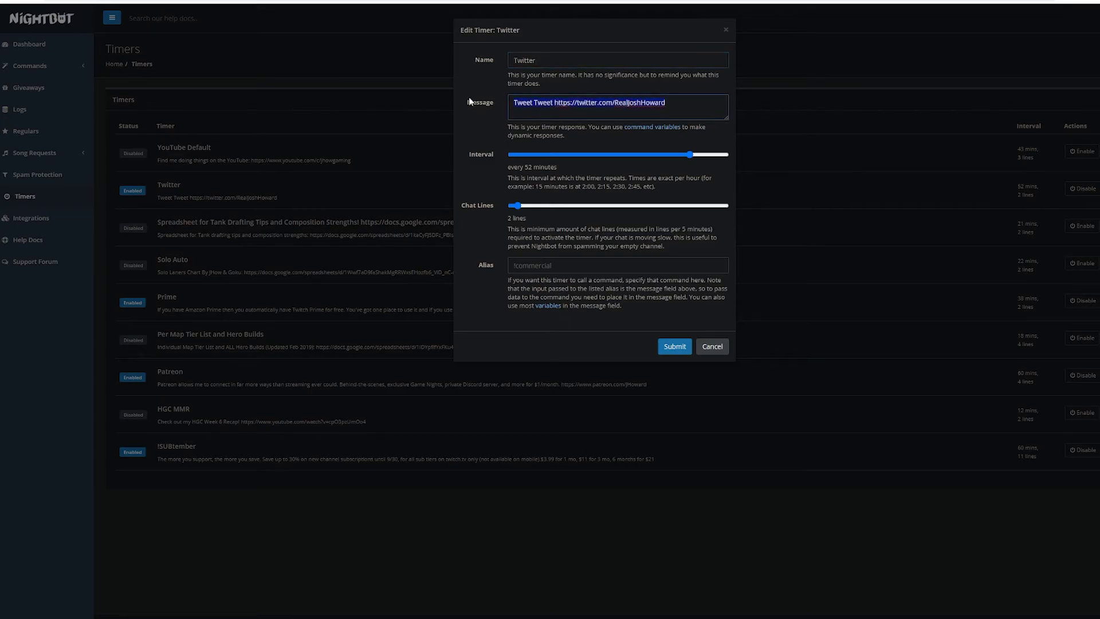
left_click(688, 101)
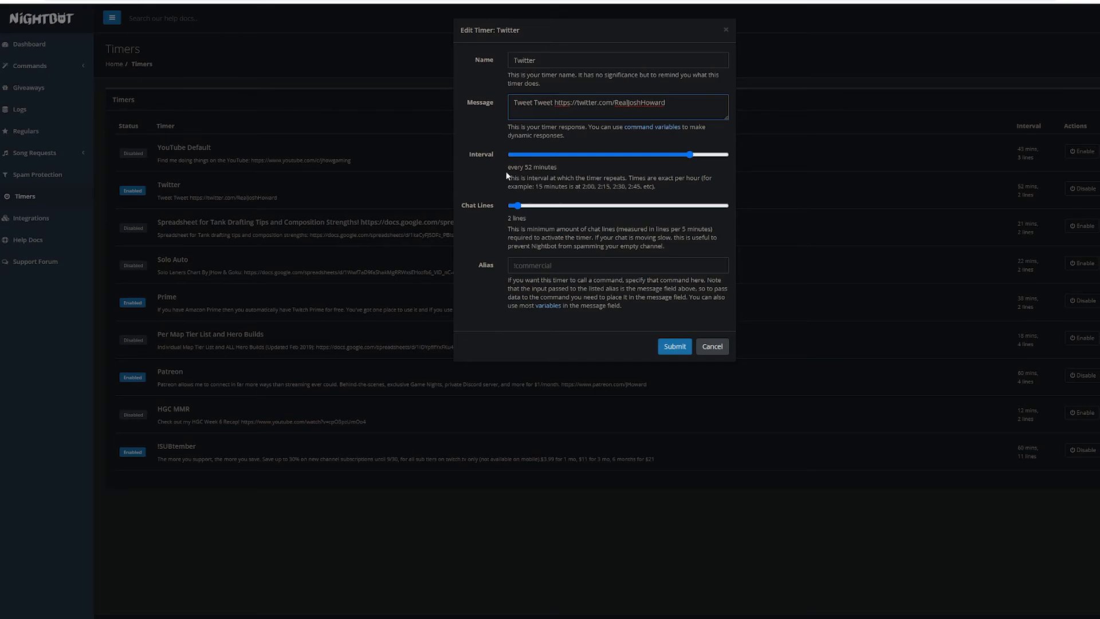
left_click(669, 348)
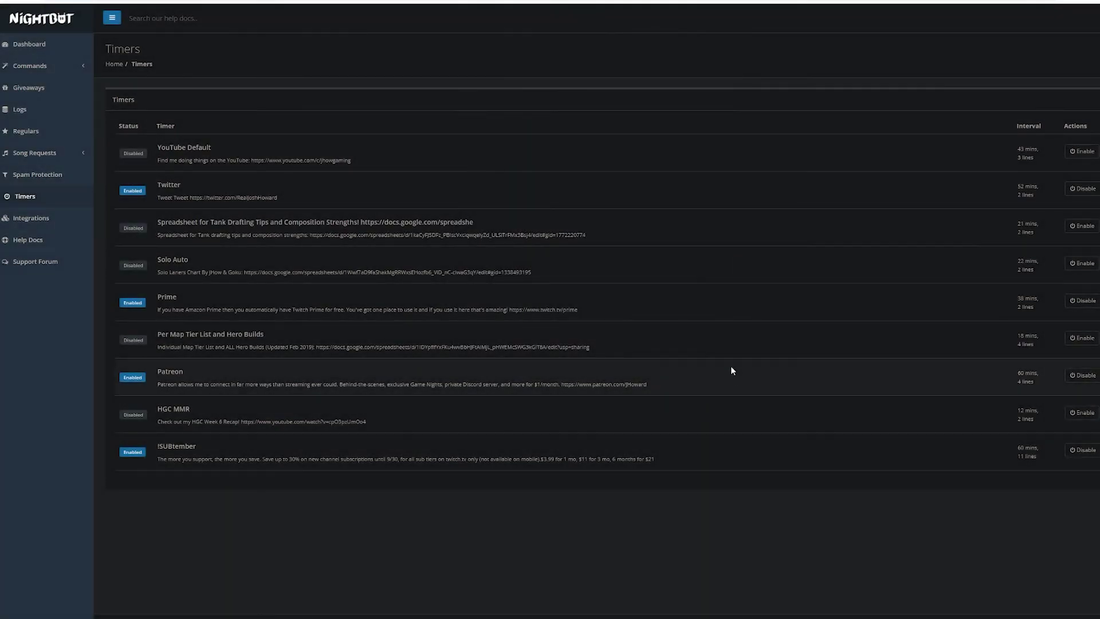